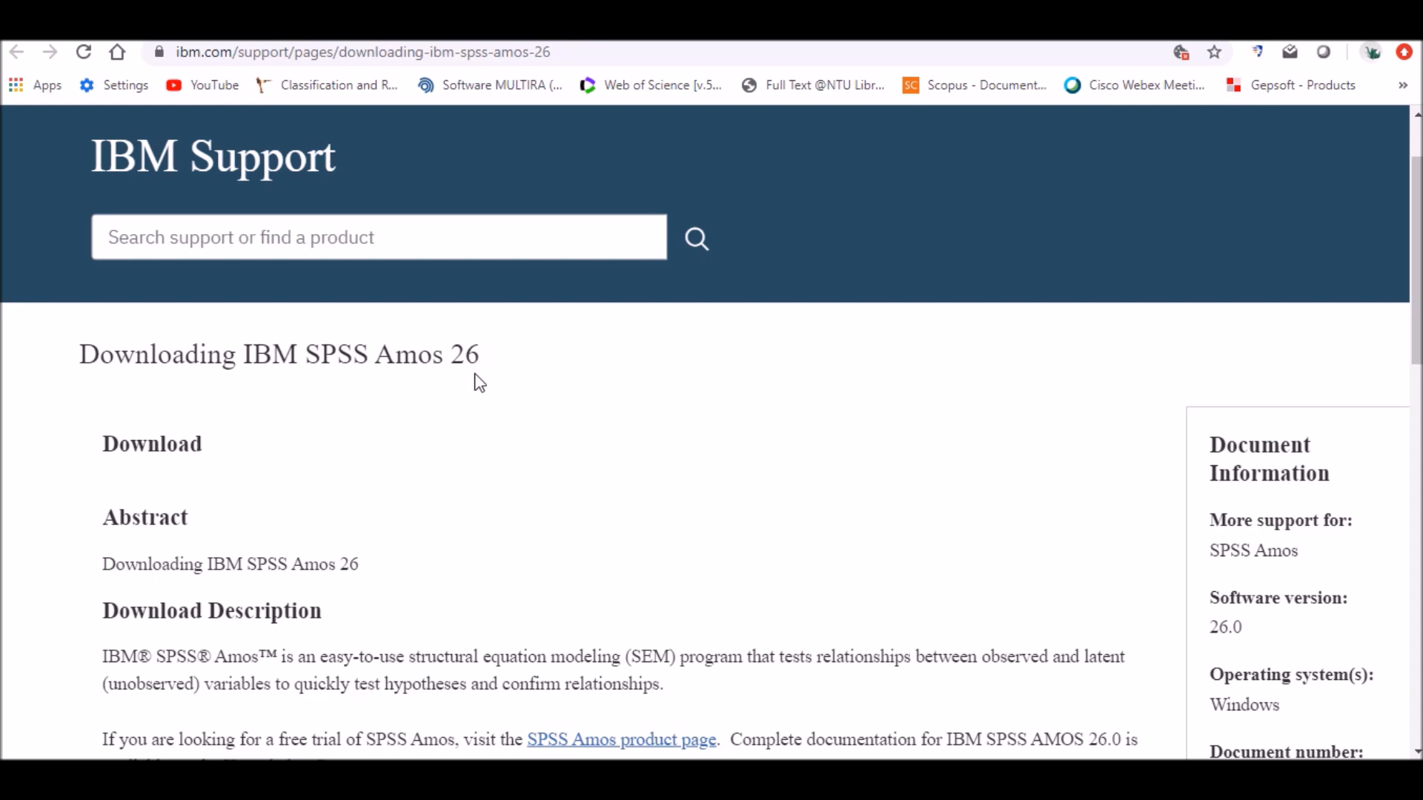
Review the IBM Support download page for SPSS Amos 26 and its web address, and bring up the JASP download page.
scroll(513, 396, "down", 5)
scroll(515, 391, "down", 1)
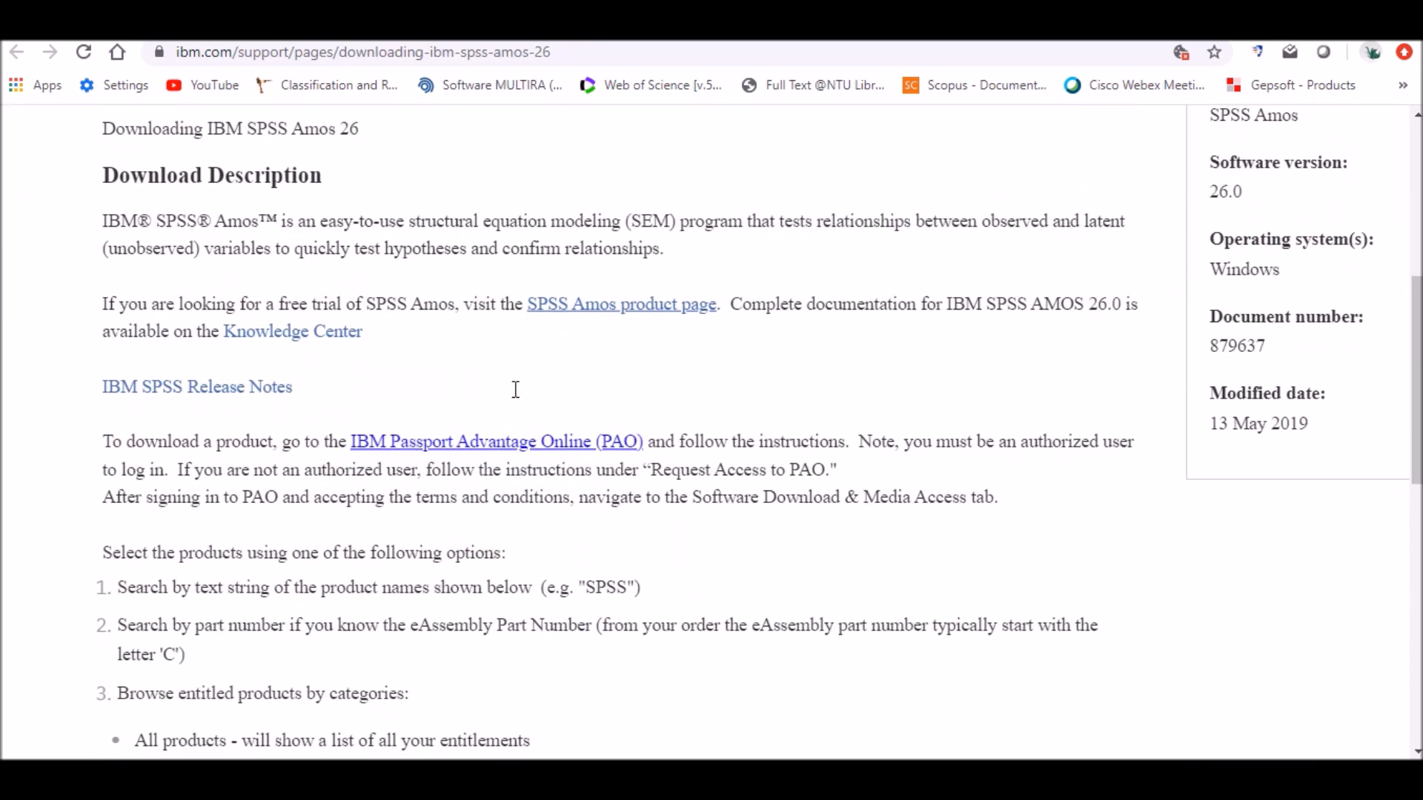
scroll(515, 390, "up", 8)
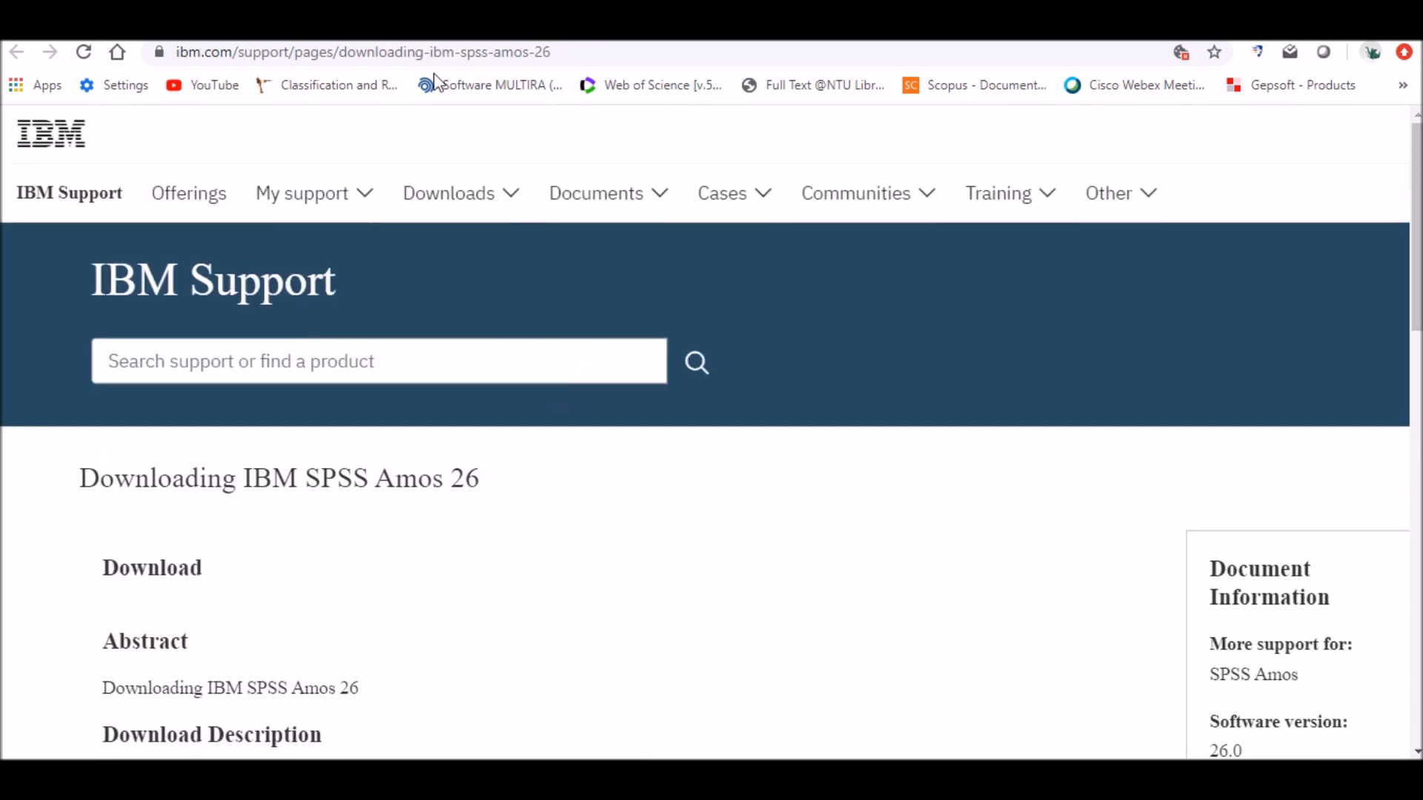
left_click_drag(571, 52, 184, 57)
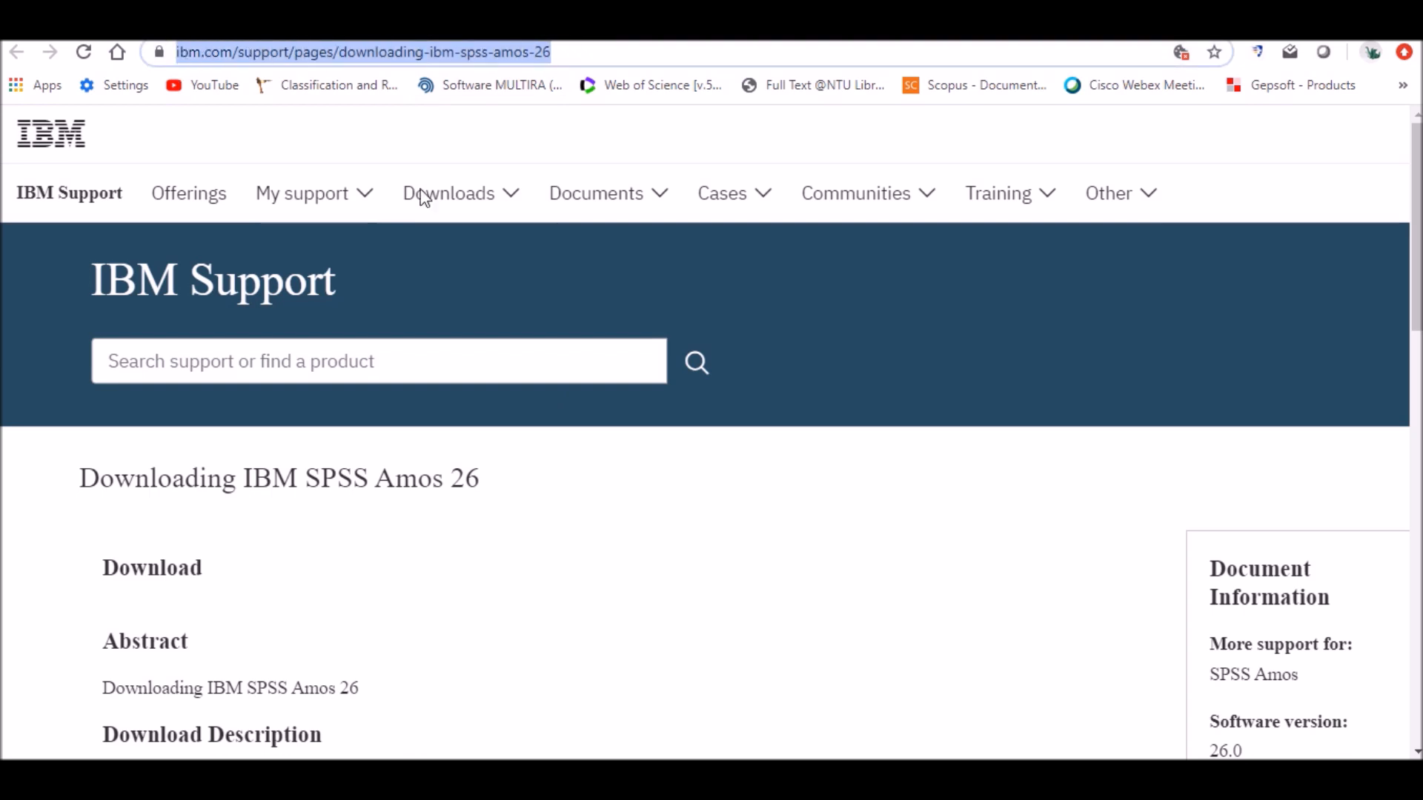
left_click(840, 420)
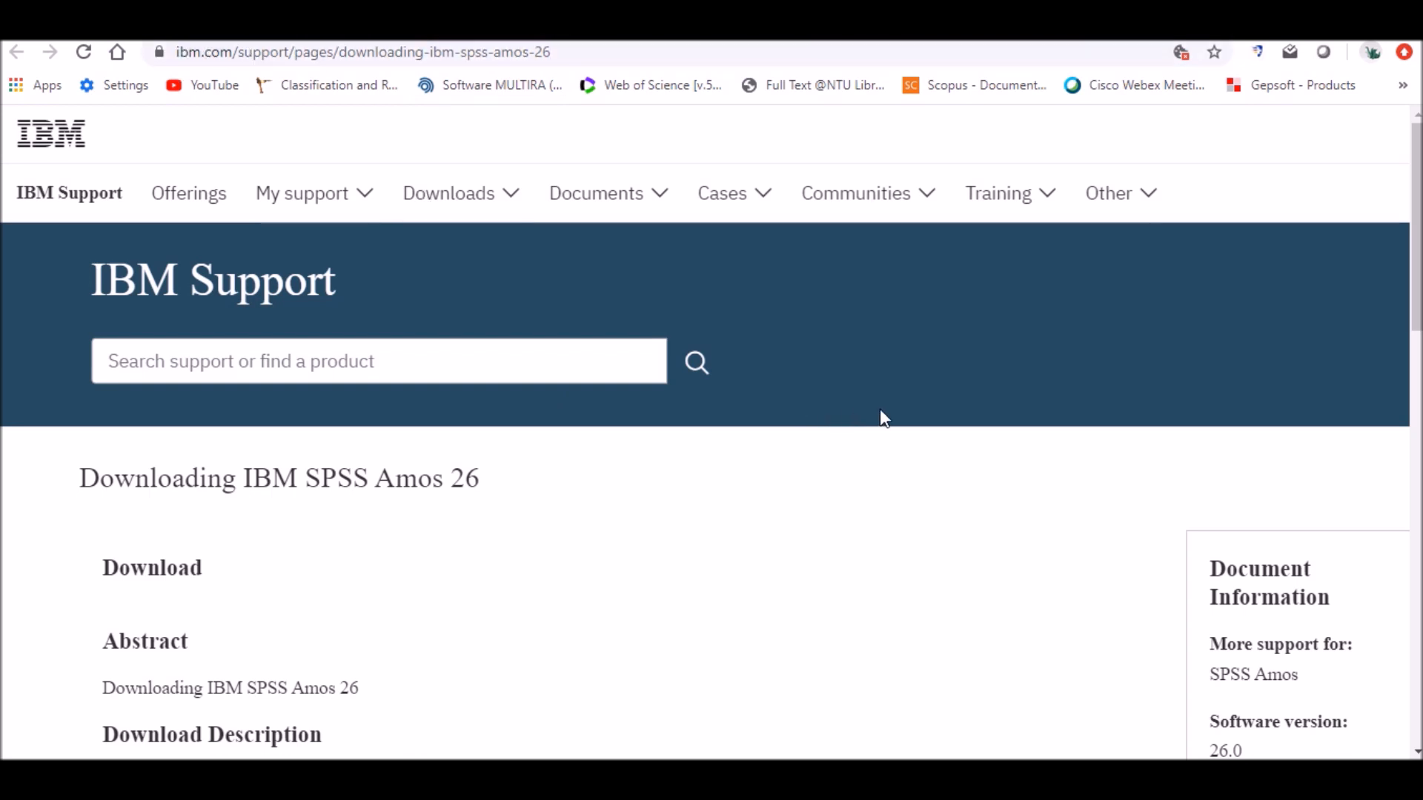
left_click(1098, 22)
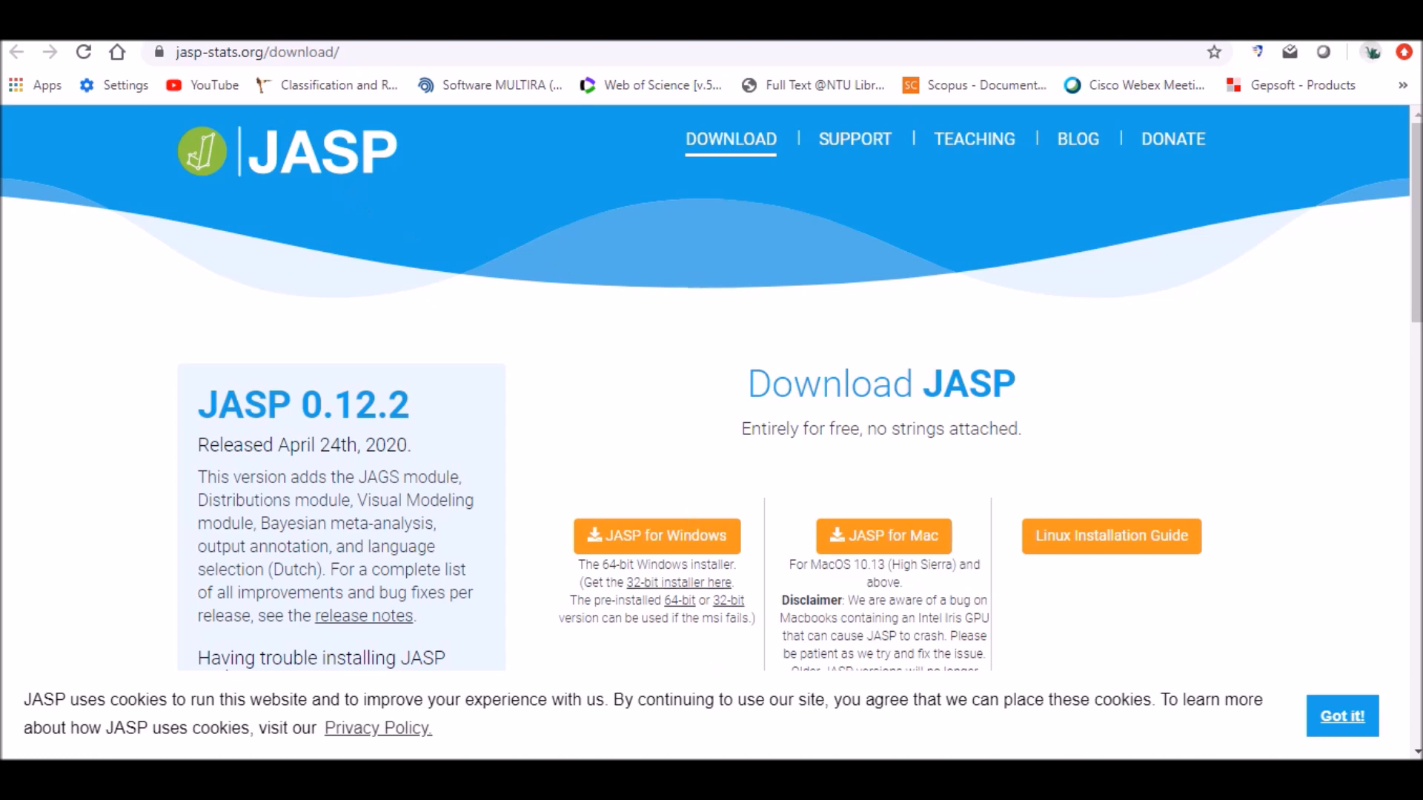
Show the blank Amos project and switch to the SPSS Statistics window holding the data set.
mouse_move(786, 775)
left_click(785, 704)
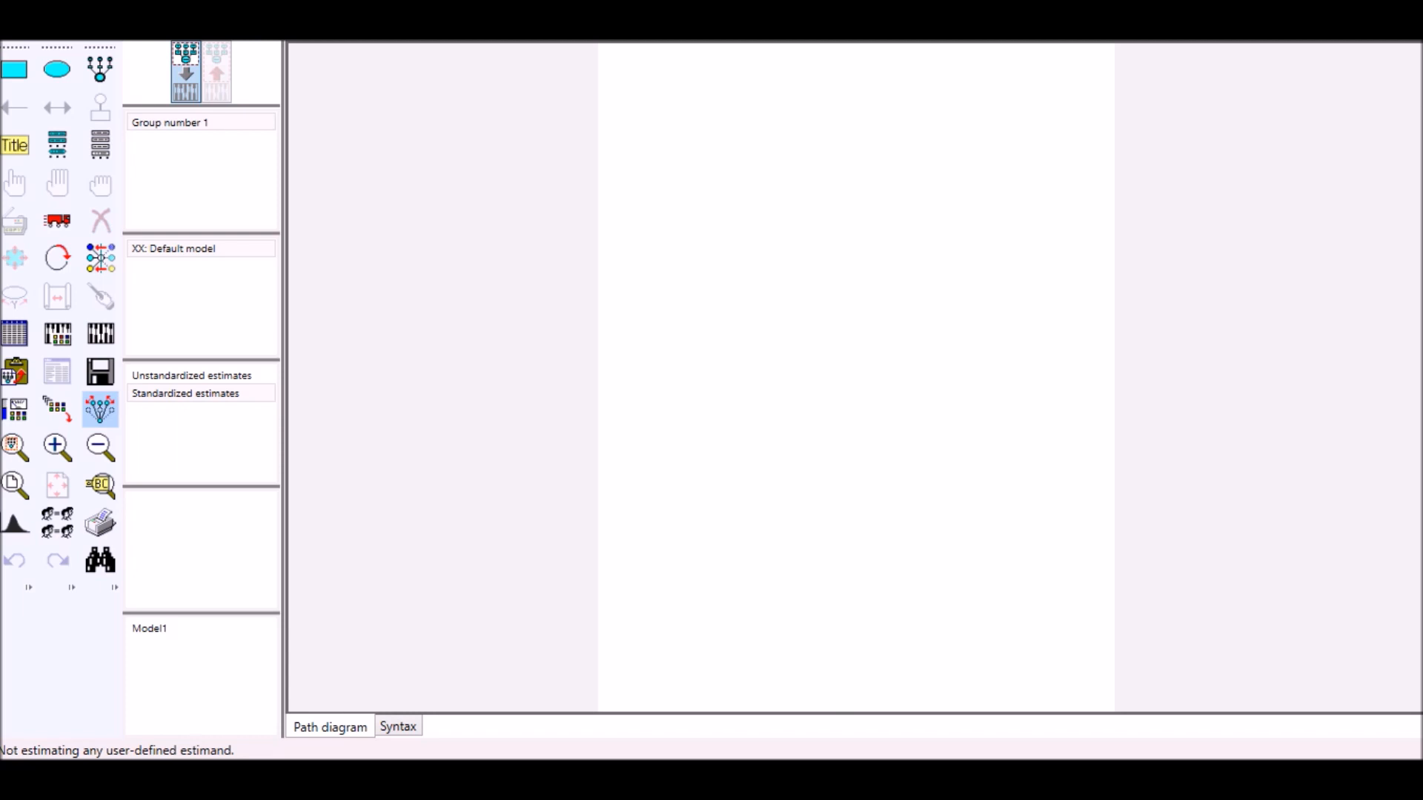
mouse_move(822, 775)
left_click(823, 704)
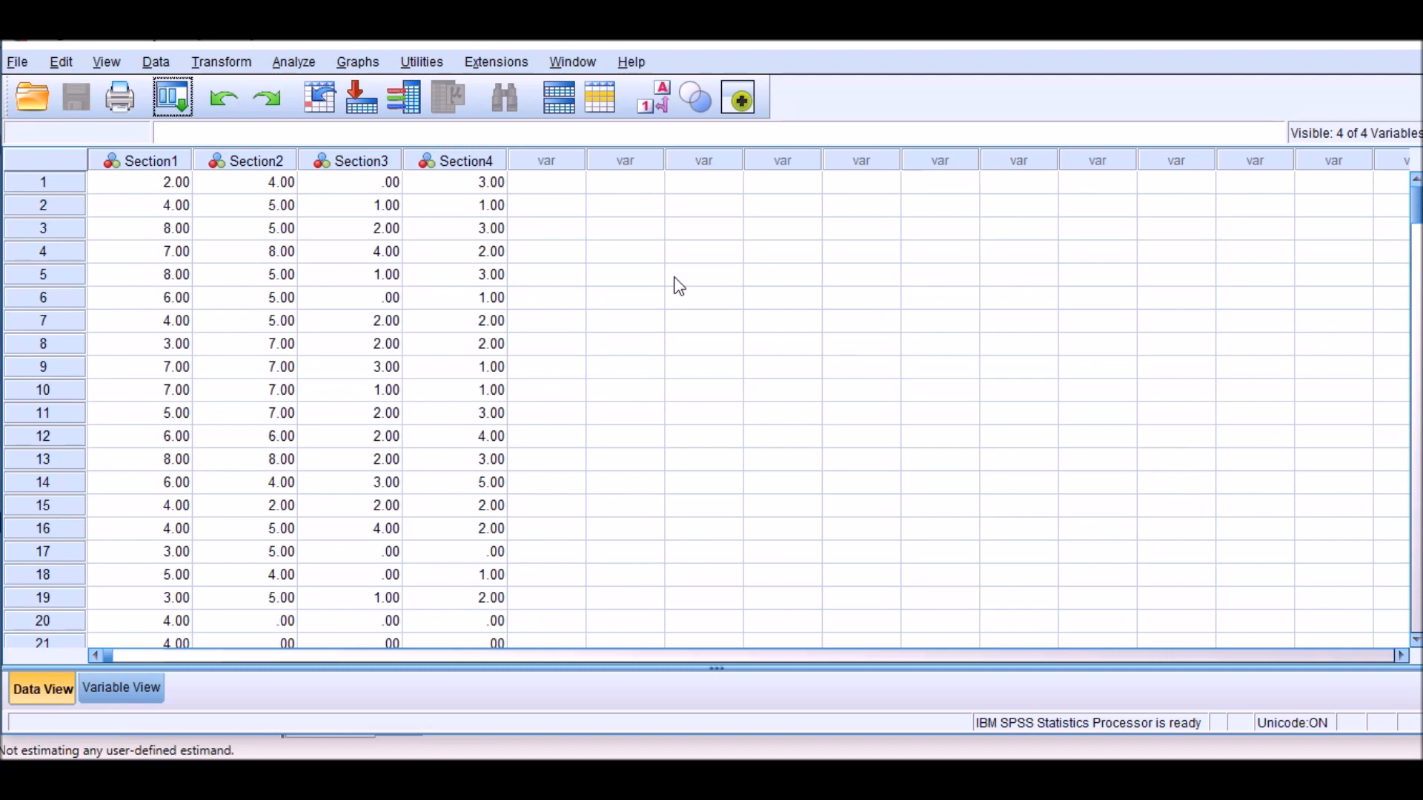
Examine the Section1, Section2, Section3 and Section4 columns of the SPSS data set one by one.
left_click(152, 170)
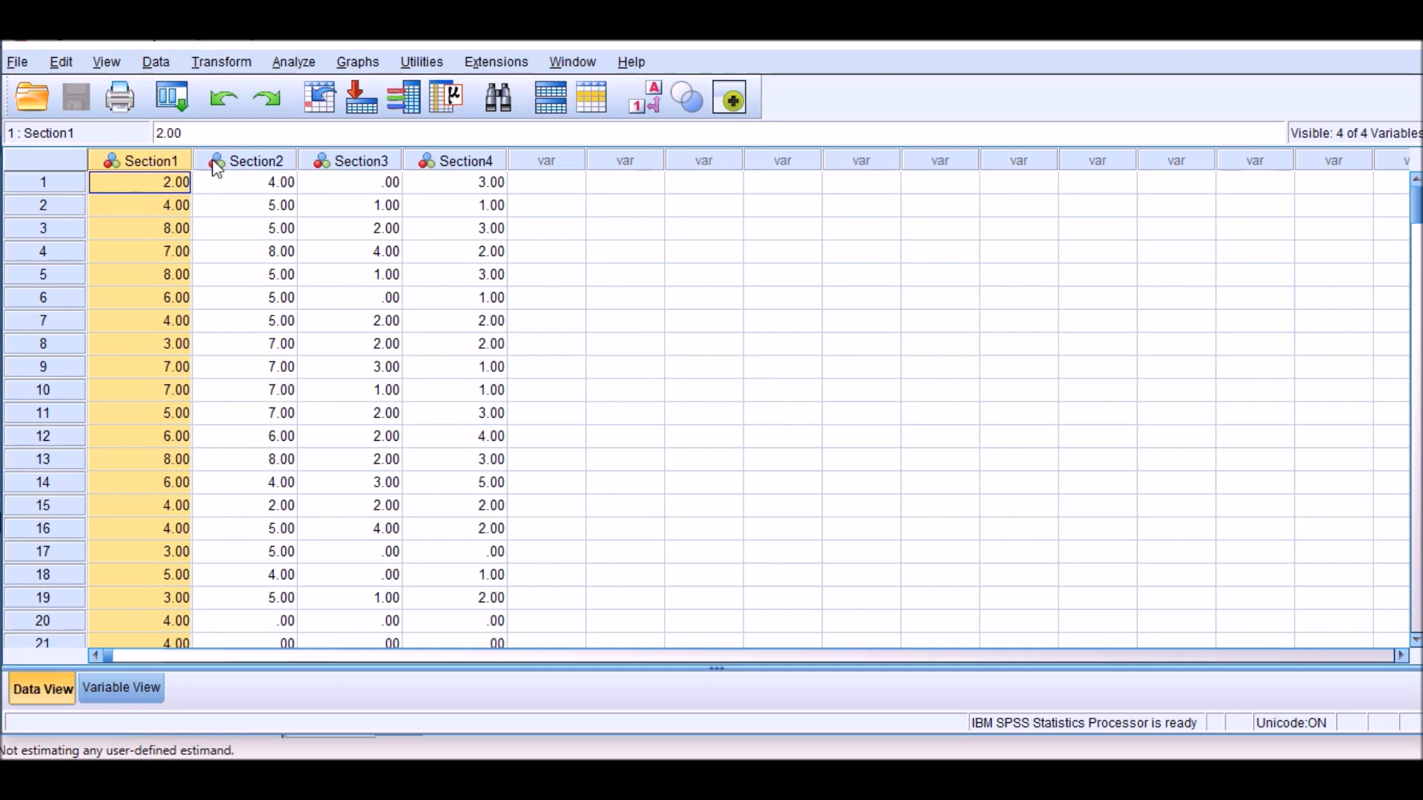
left_click(241, 161)
left_click(395, 161)
left_click(454, 162)
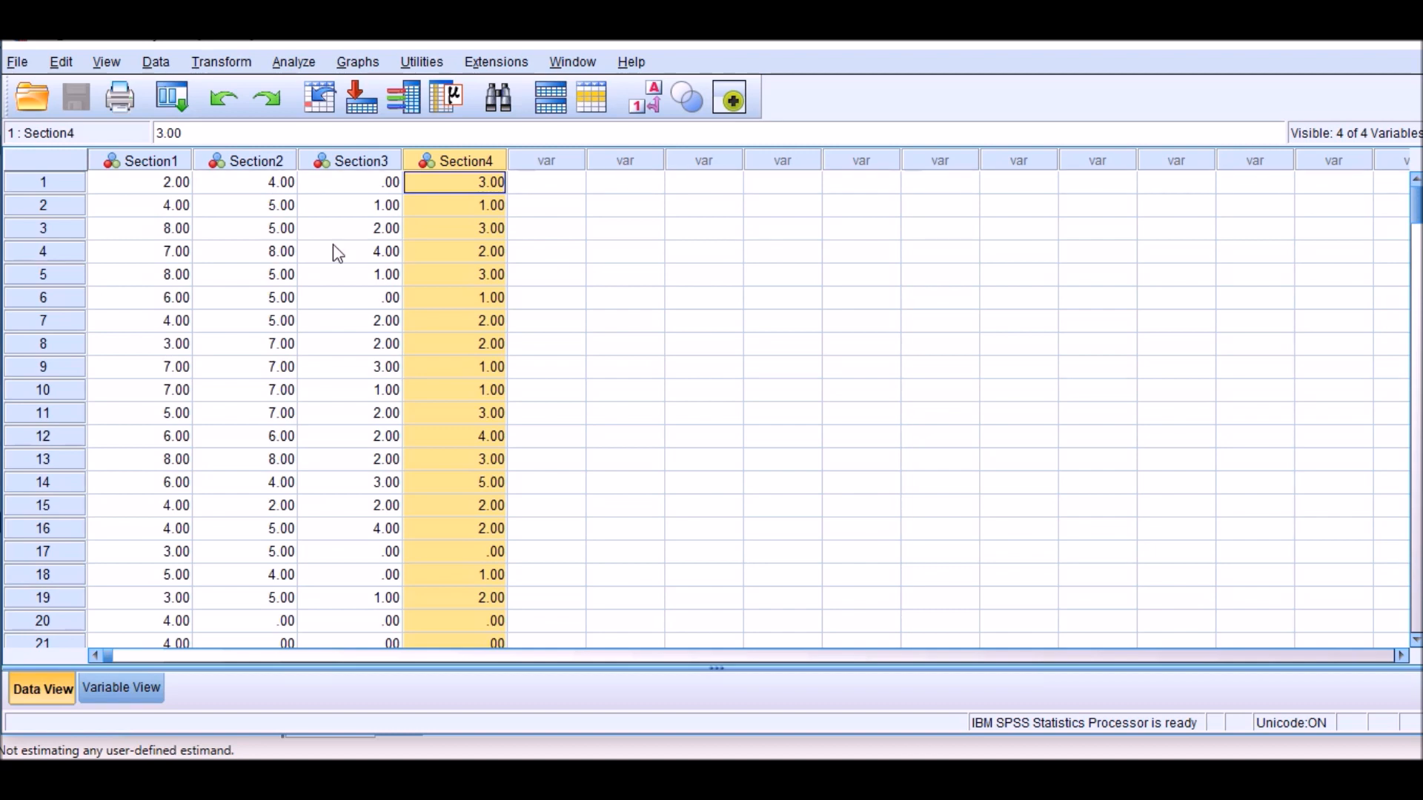
left_click(157, 164)
left_click(235, 164)
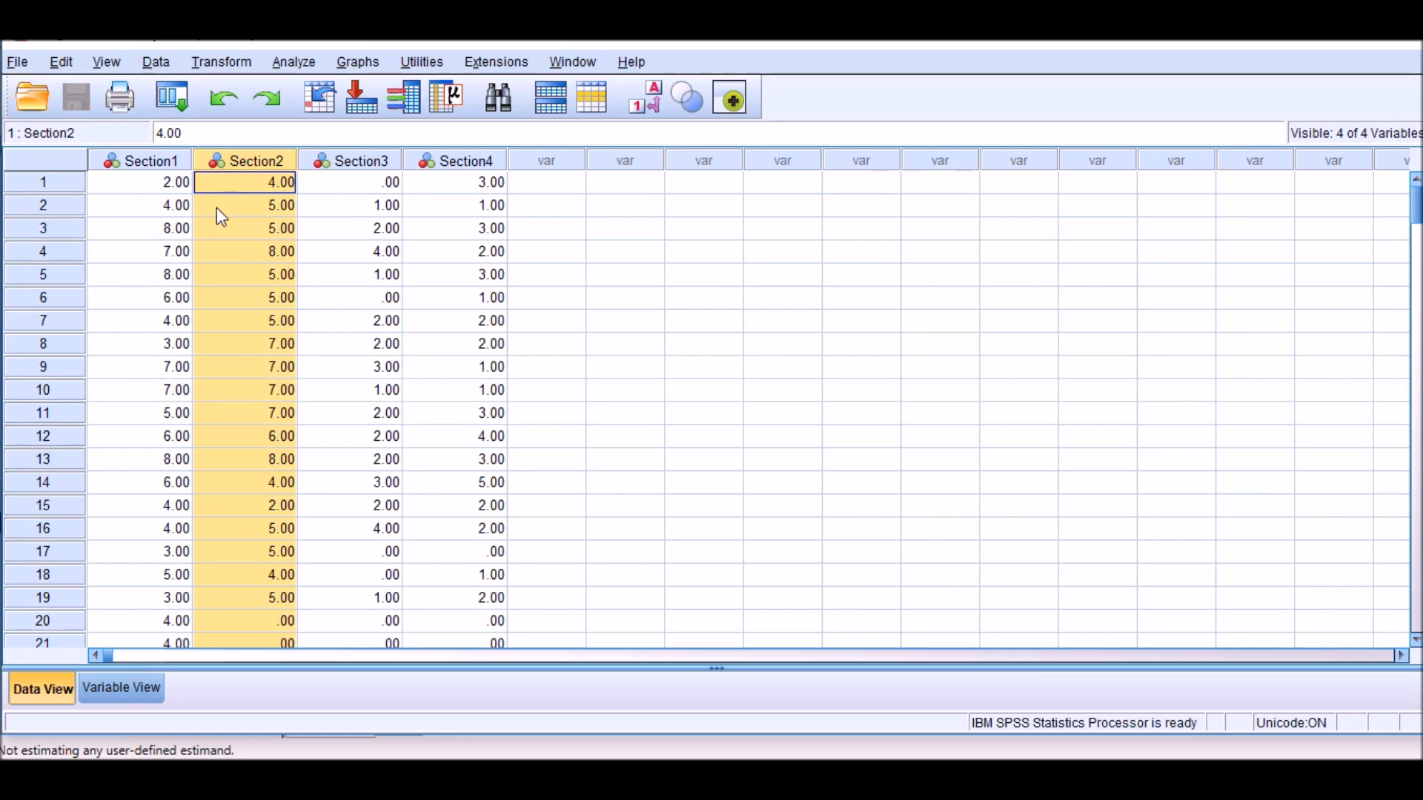
left_click(365, 163)
left_click(468, 165)
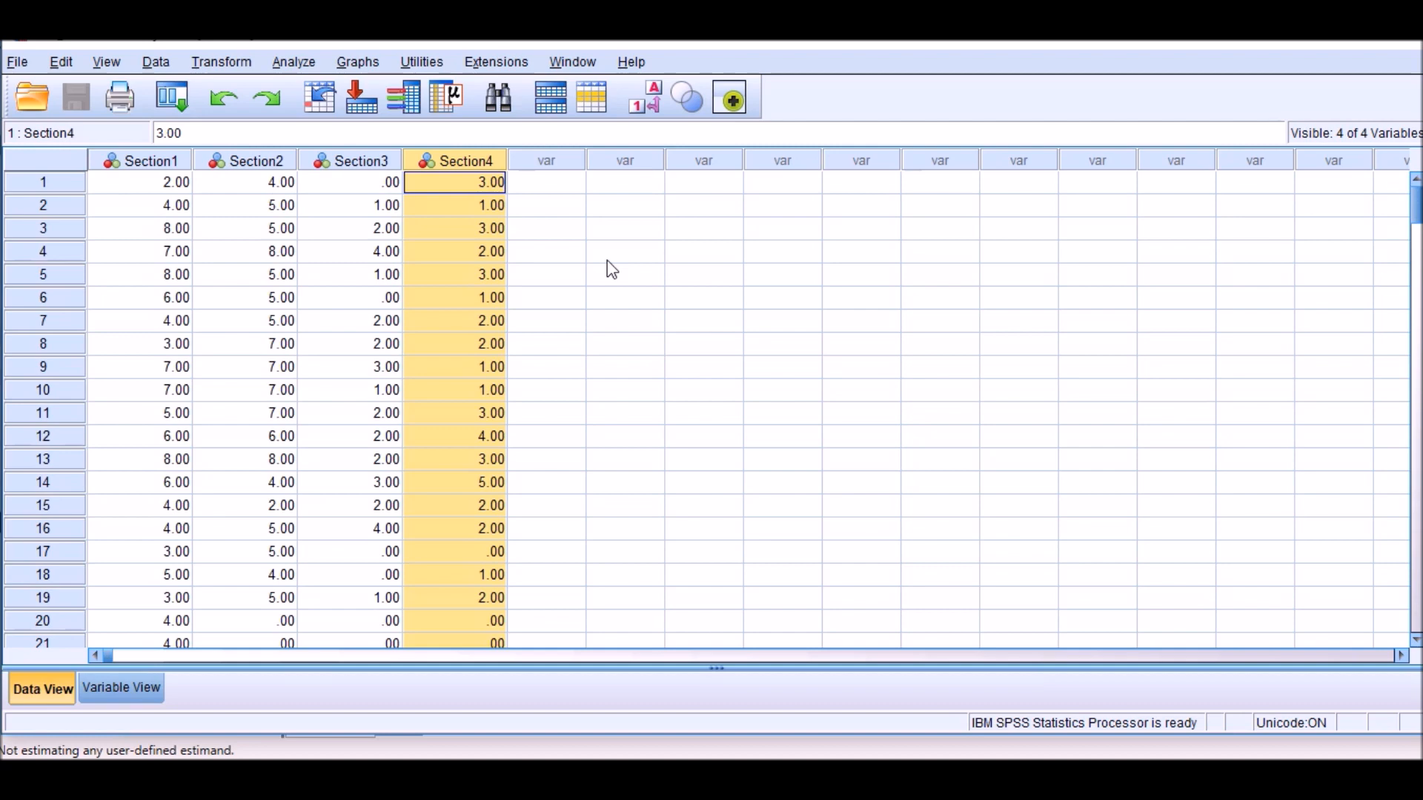
left_click(607, 260)
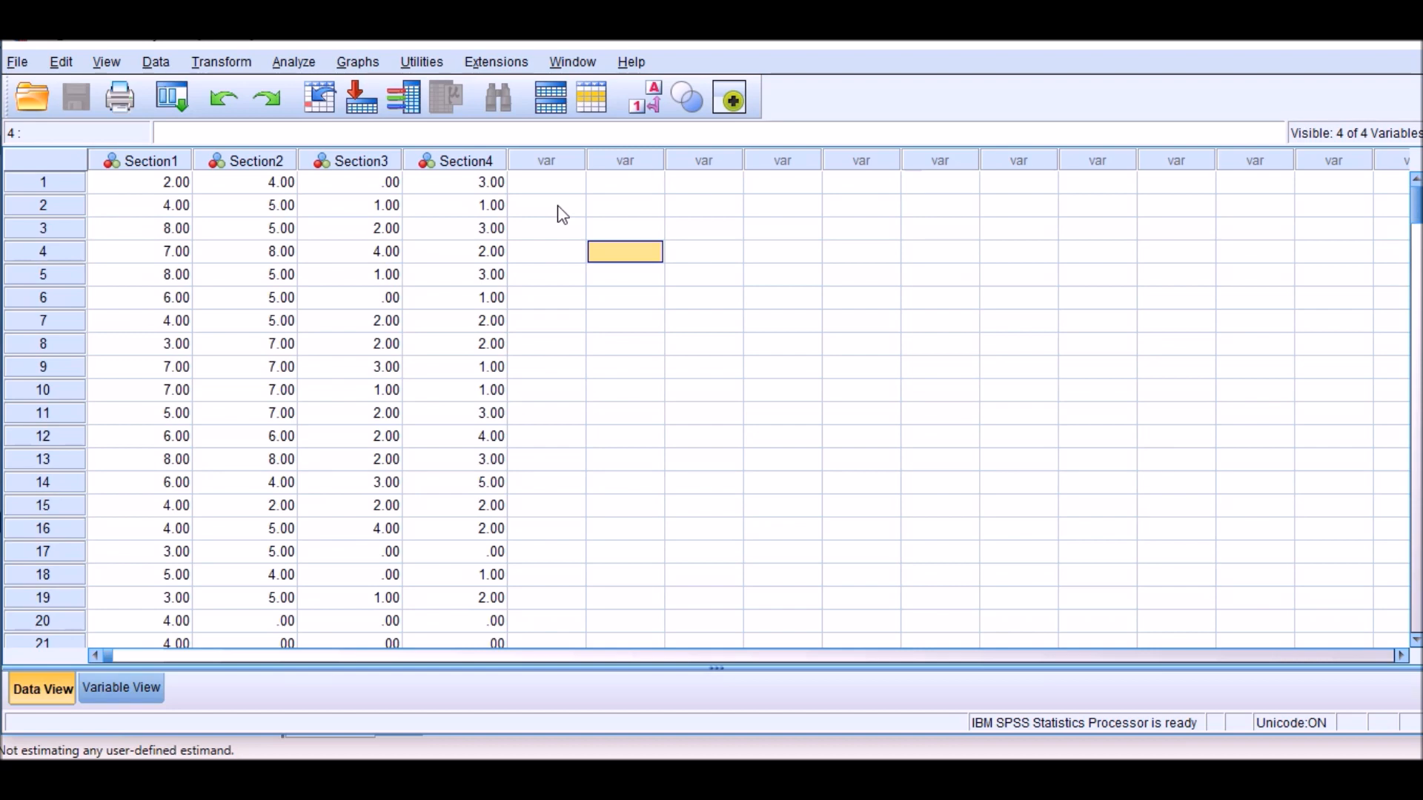
left_click(592, 283)
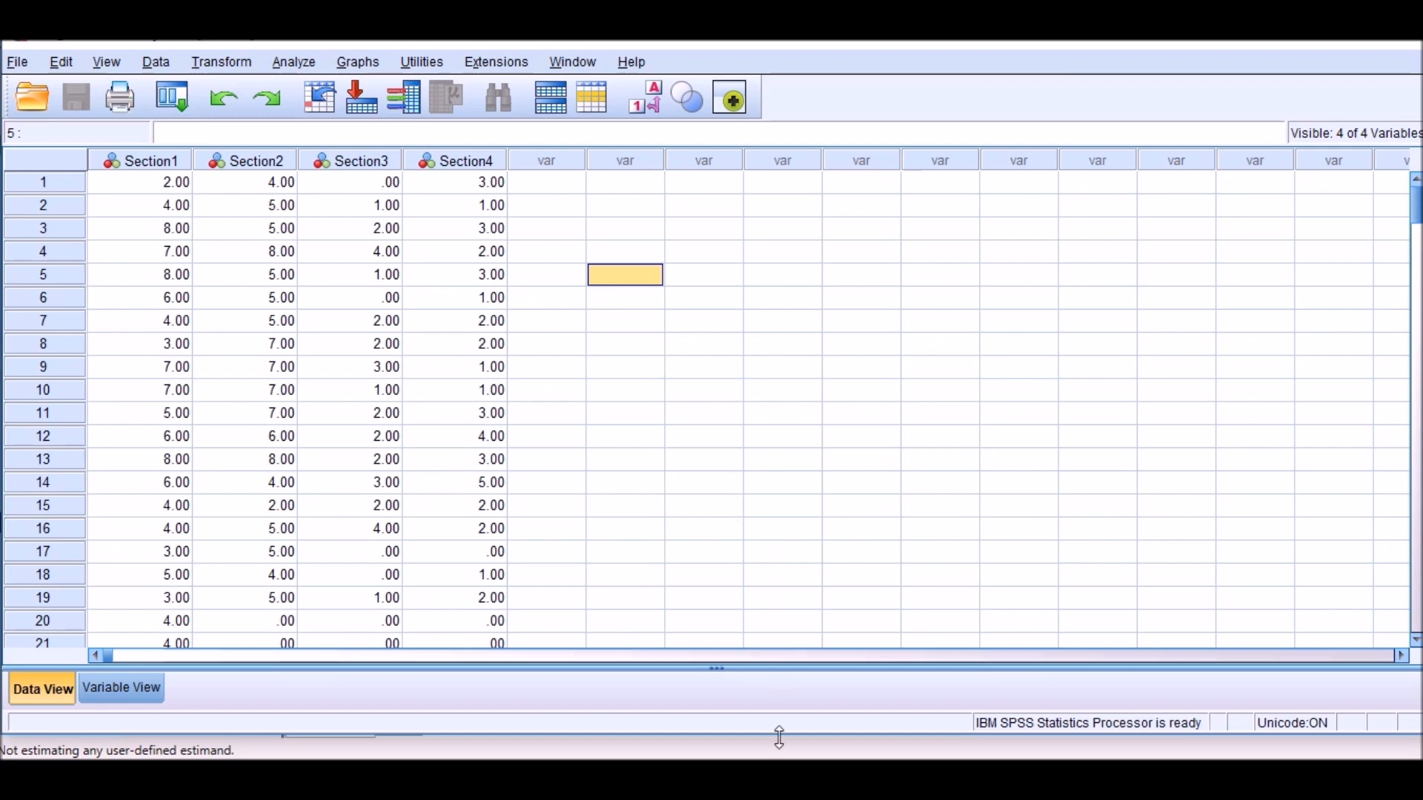
Switch to the unnamed Amos project and restore its window from the maximized size.
mouse_move(786, 775)
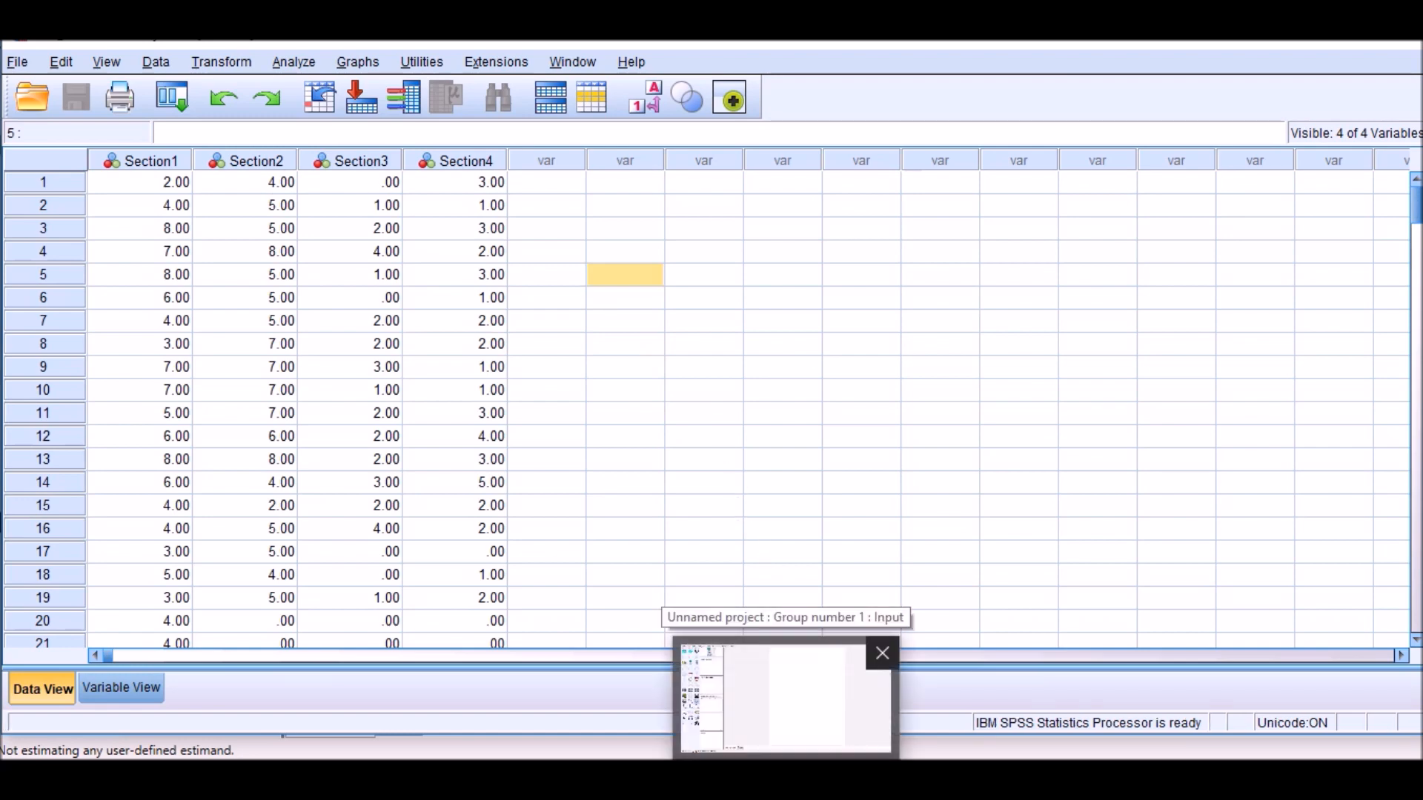
left_click(778, 712)
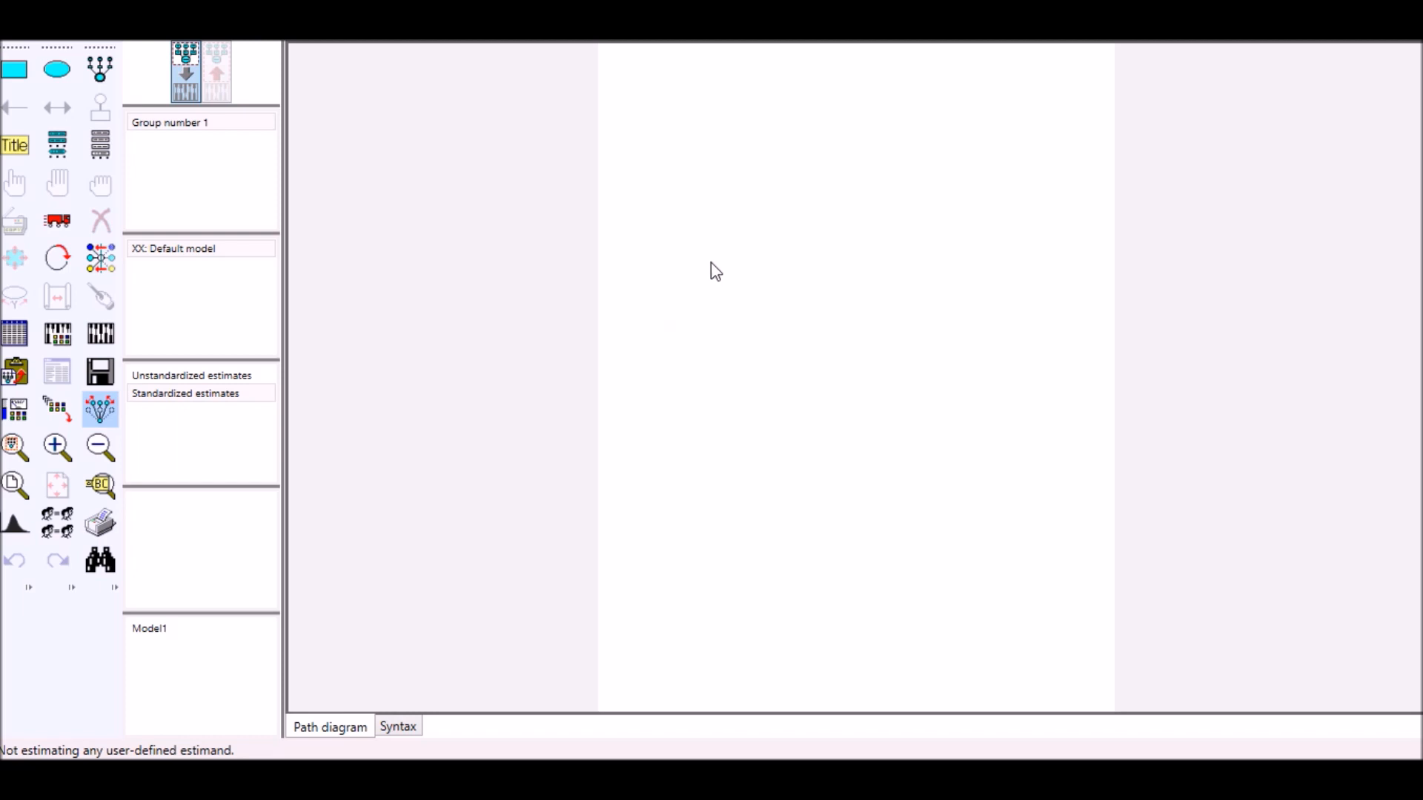
left_click_drag(720, 16, 698, 62)
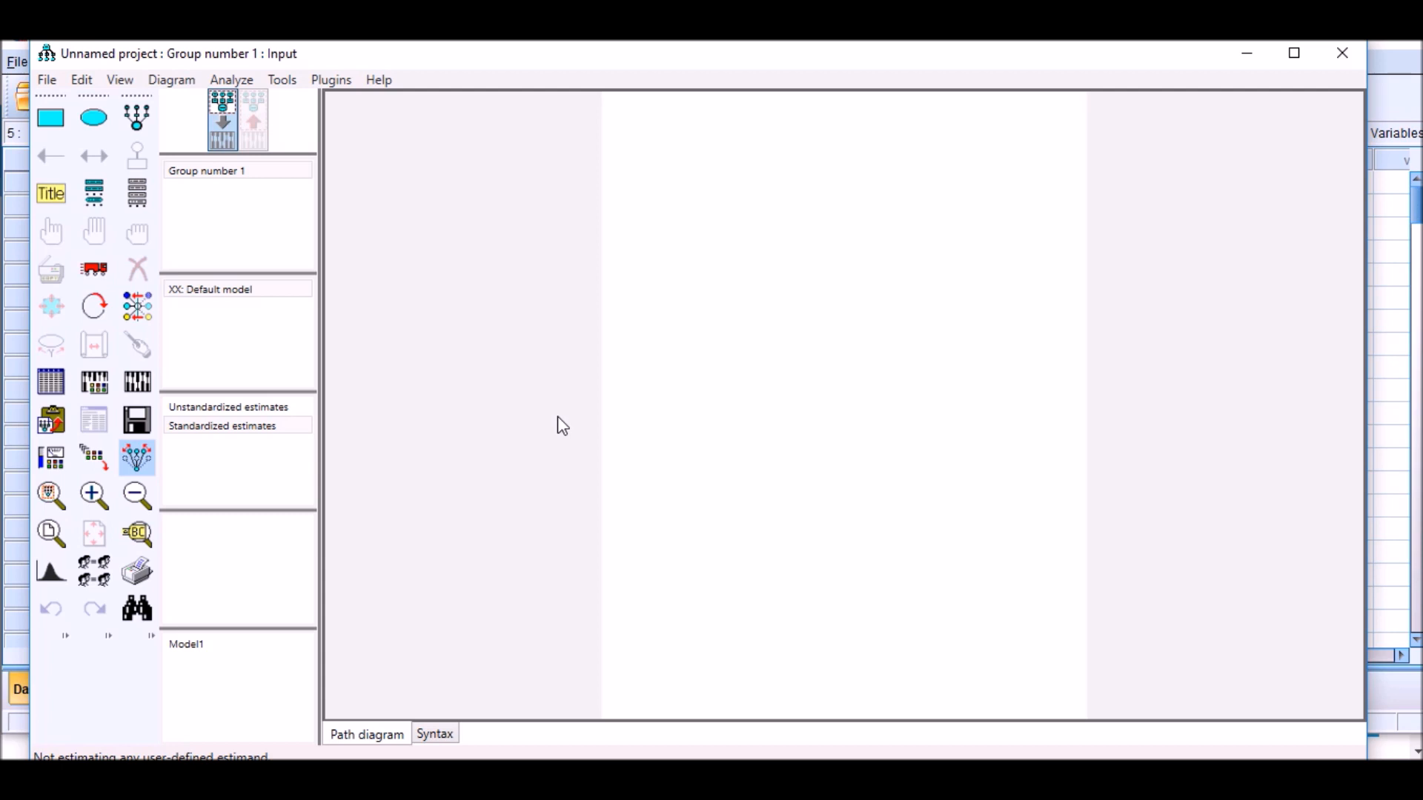
Attach Data_CFA & Path analysis.sav from the Dropbox CFA folder as the data file for Group number 1.
left_click(49, 382)
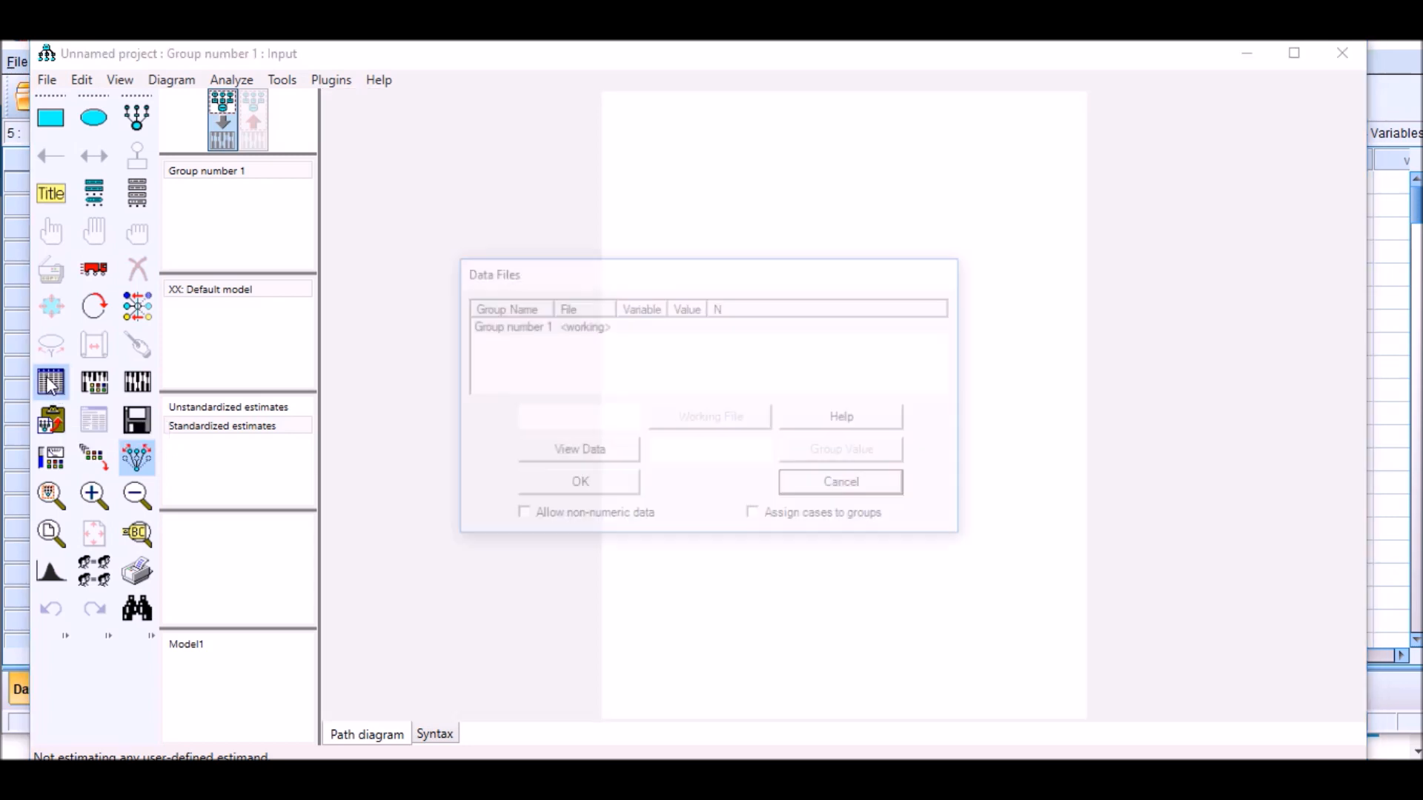
left_click_drag(548, 273, 604, 273)
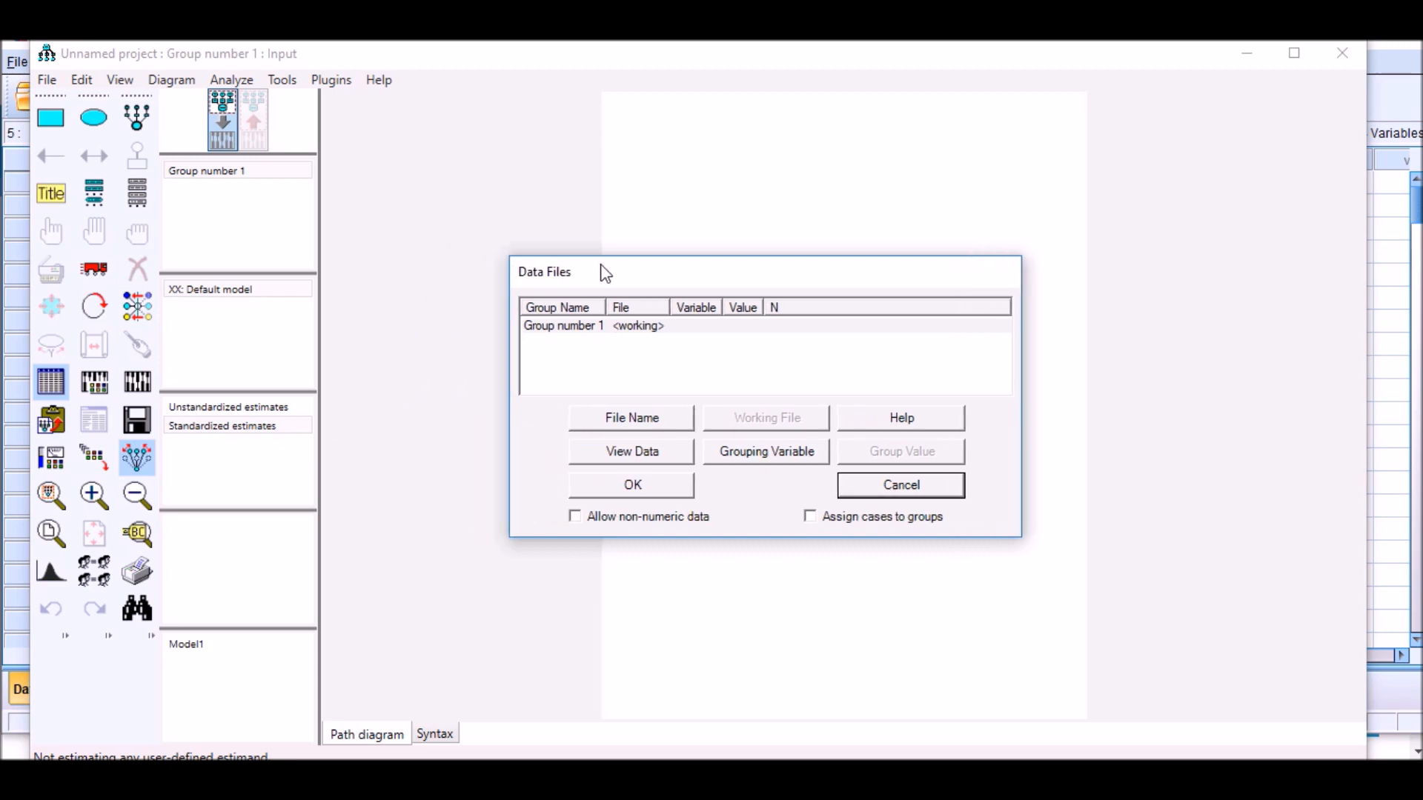
left_click(618, 419)
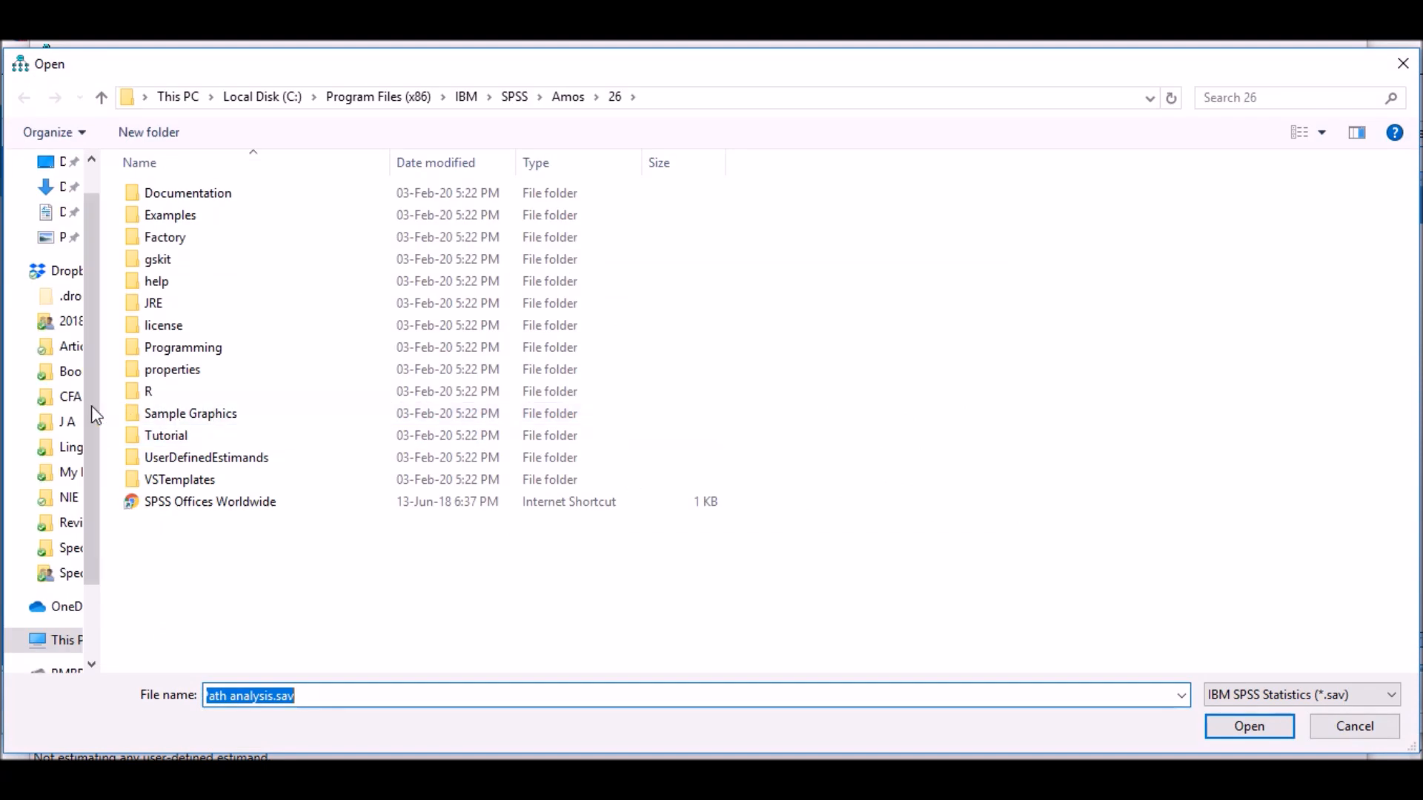
left_click(74, 400)
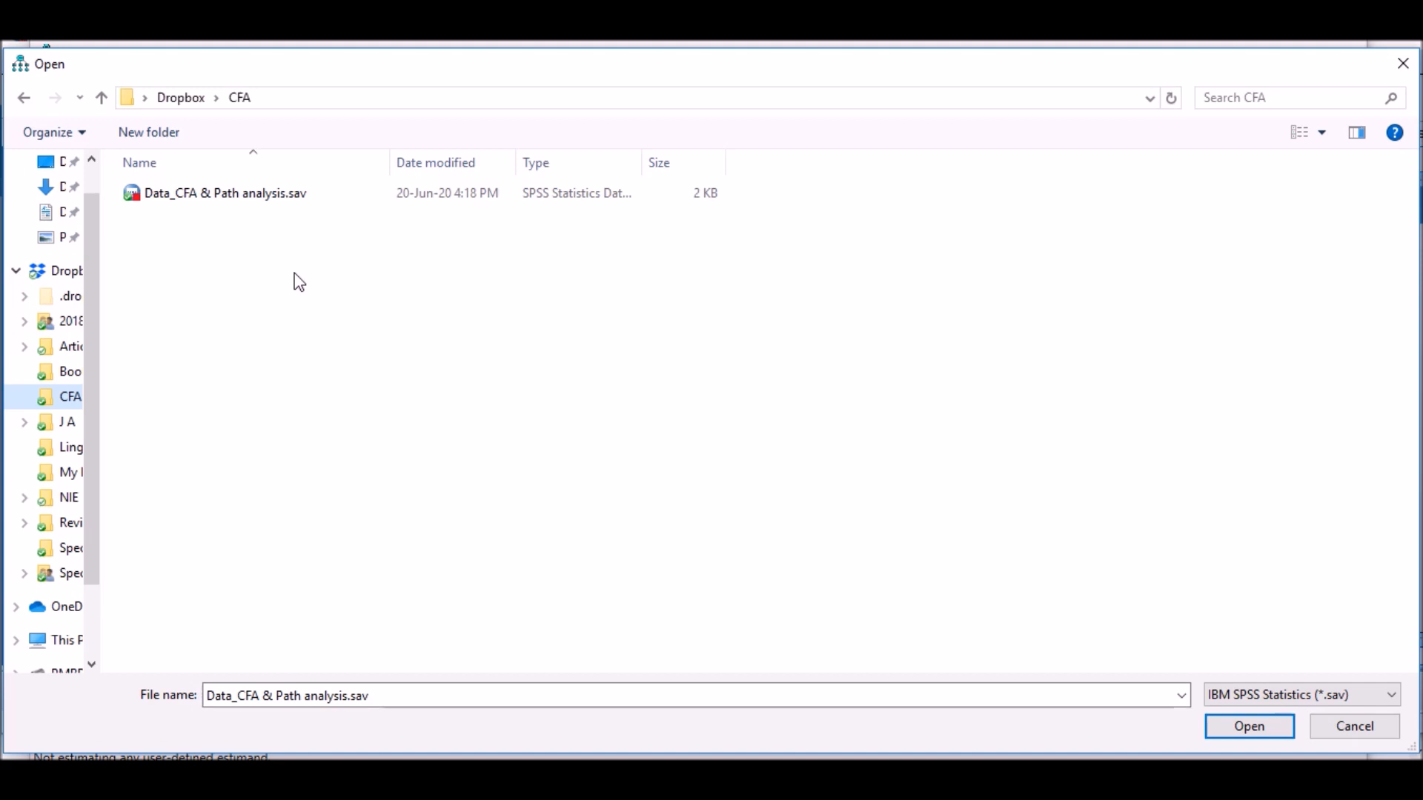
left_click(236, 207)
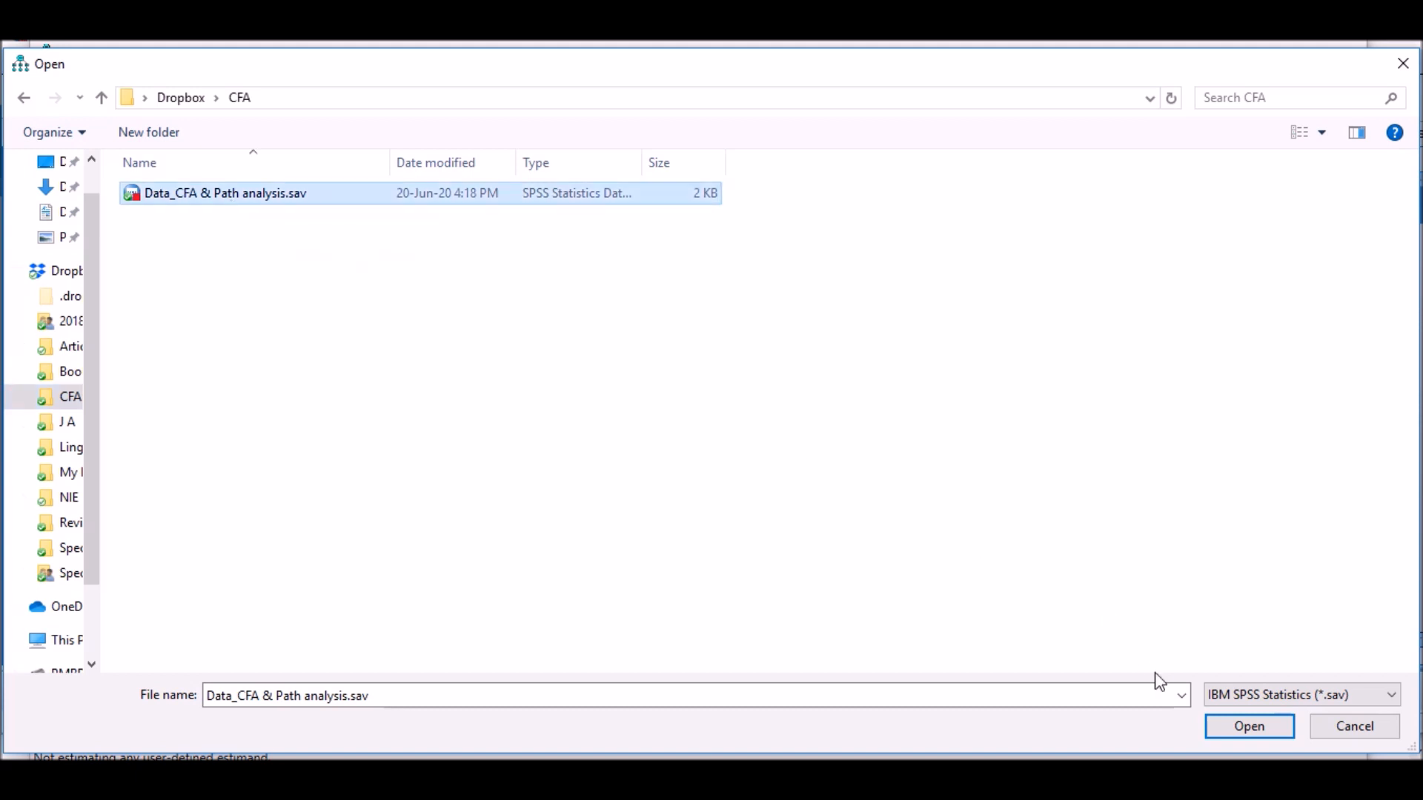
left_click(1230, 727)
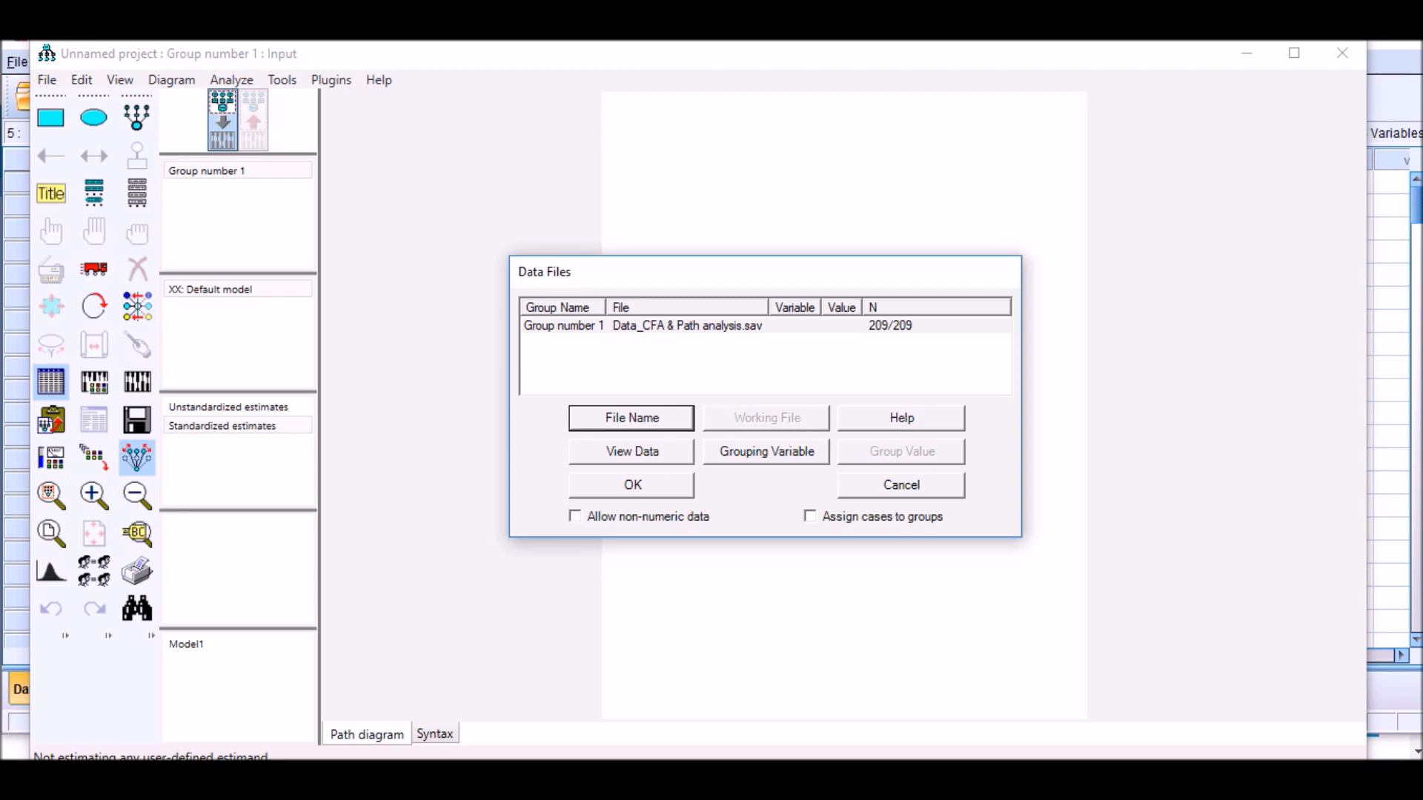
left_click(667, 486)
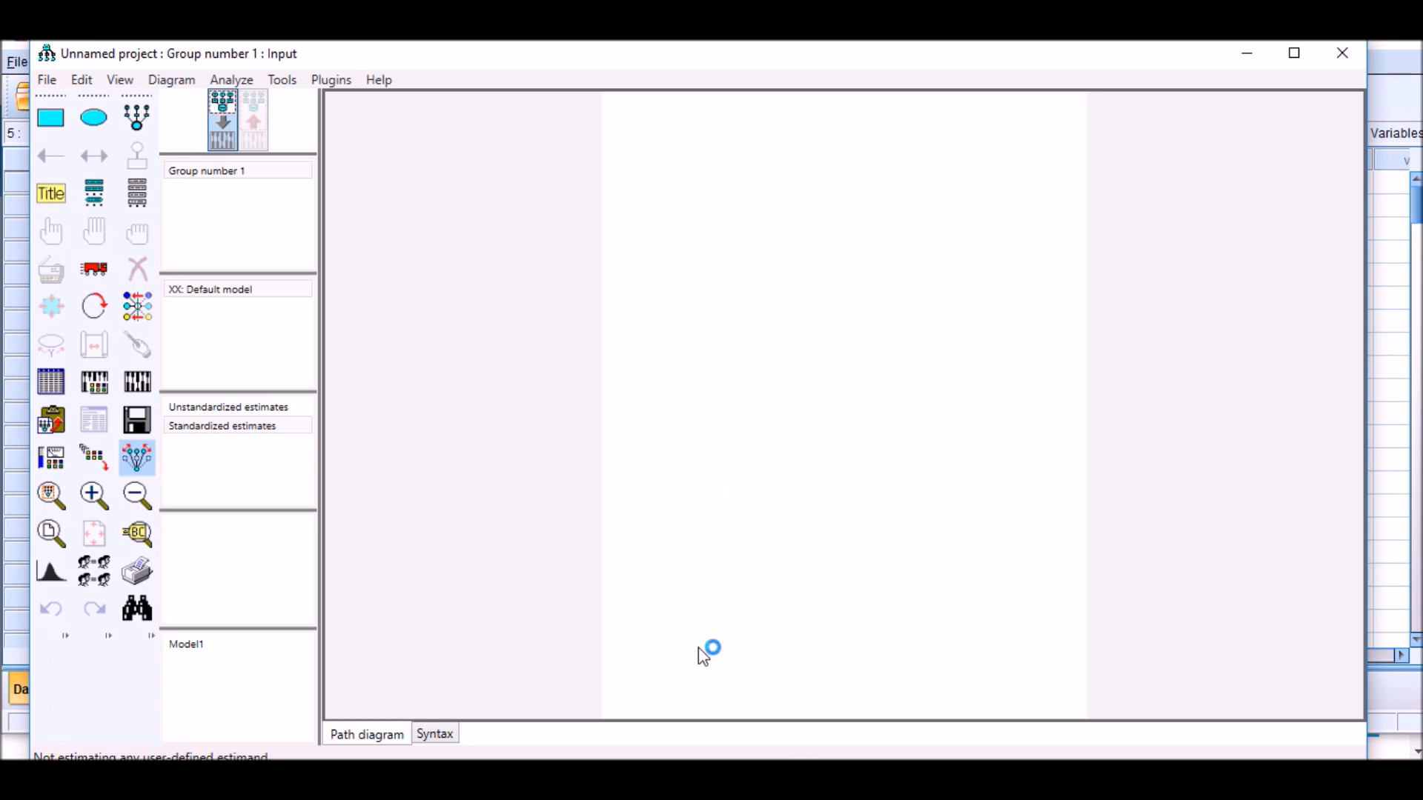
right_click(708, 776)
left_click(685, 747)
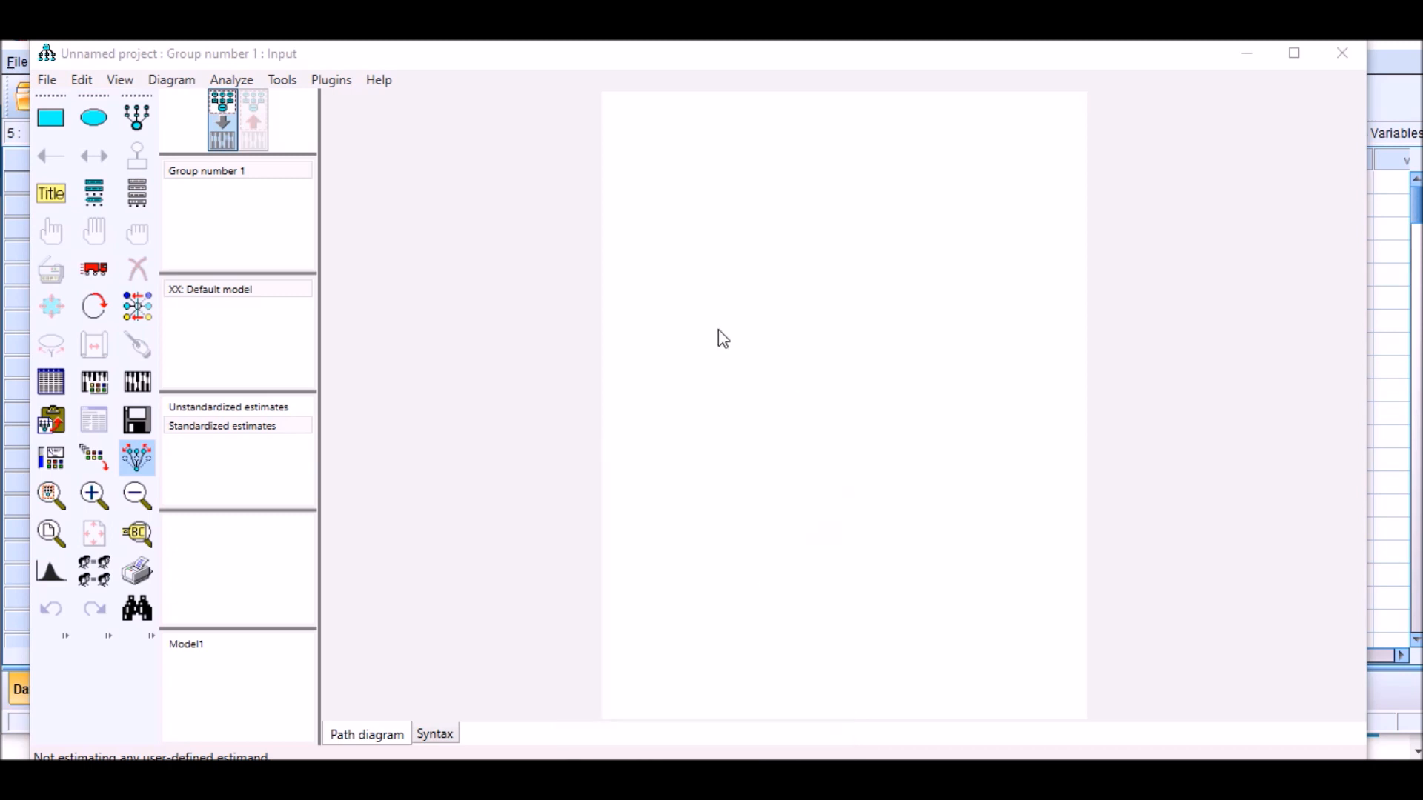
List the variables in the attached data set, look through Section1 to Section4, and close the list.
left_click(138, 203)
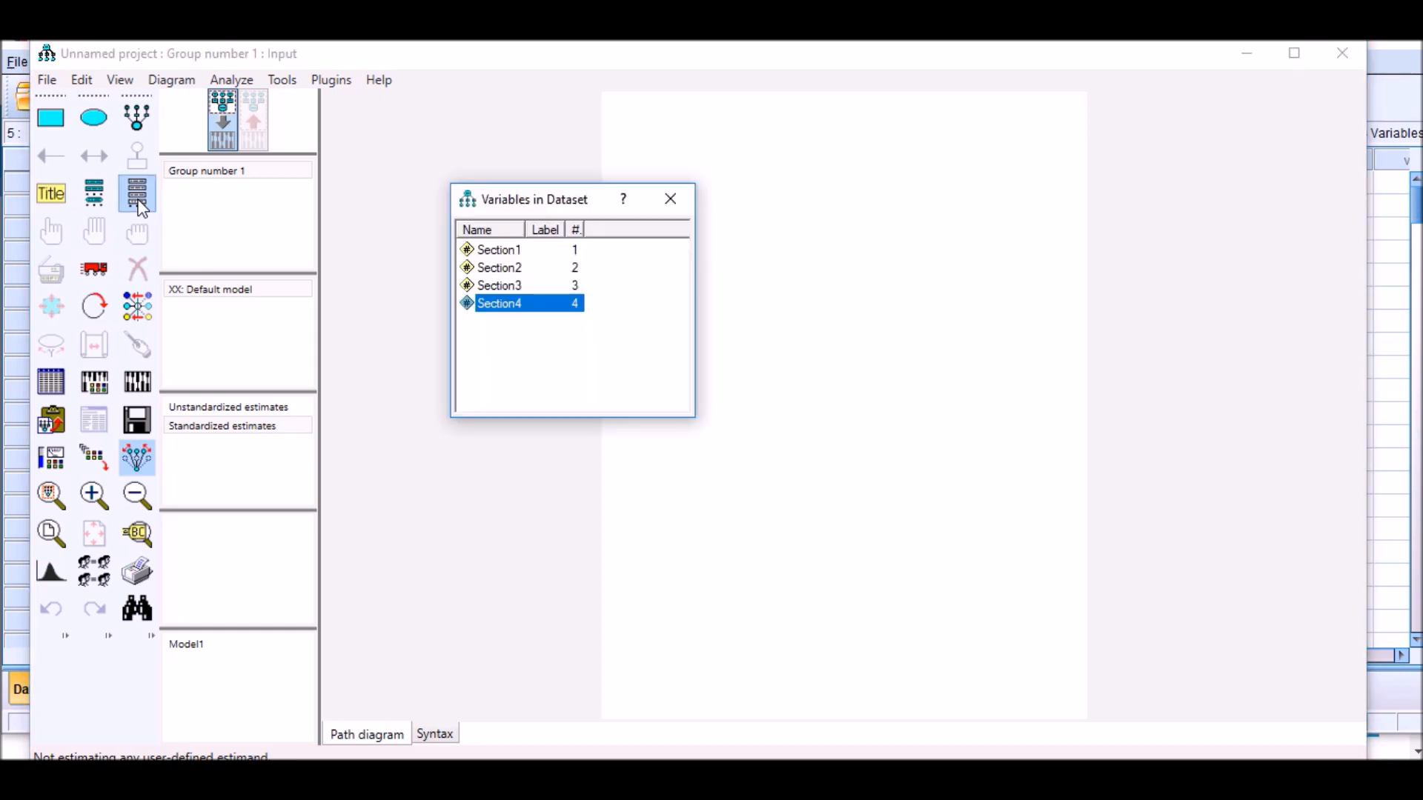
left_click_drag(510, 206, 416, 140)
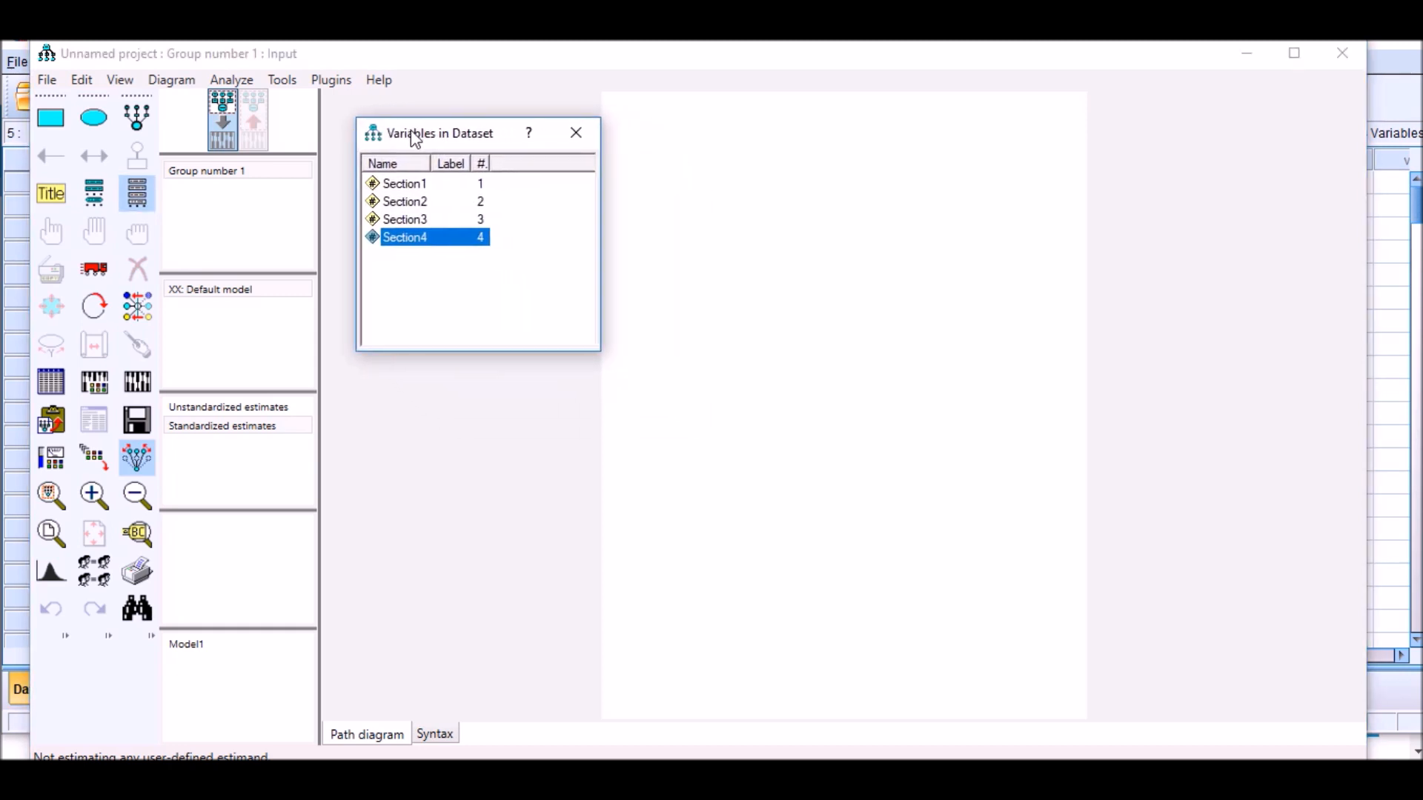
left_click(414, 186)
left_click(412, 203)
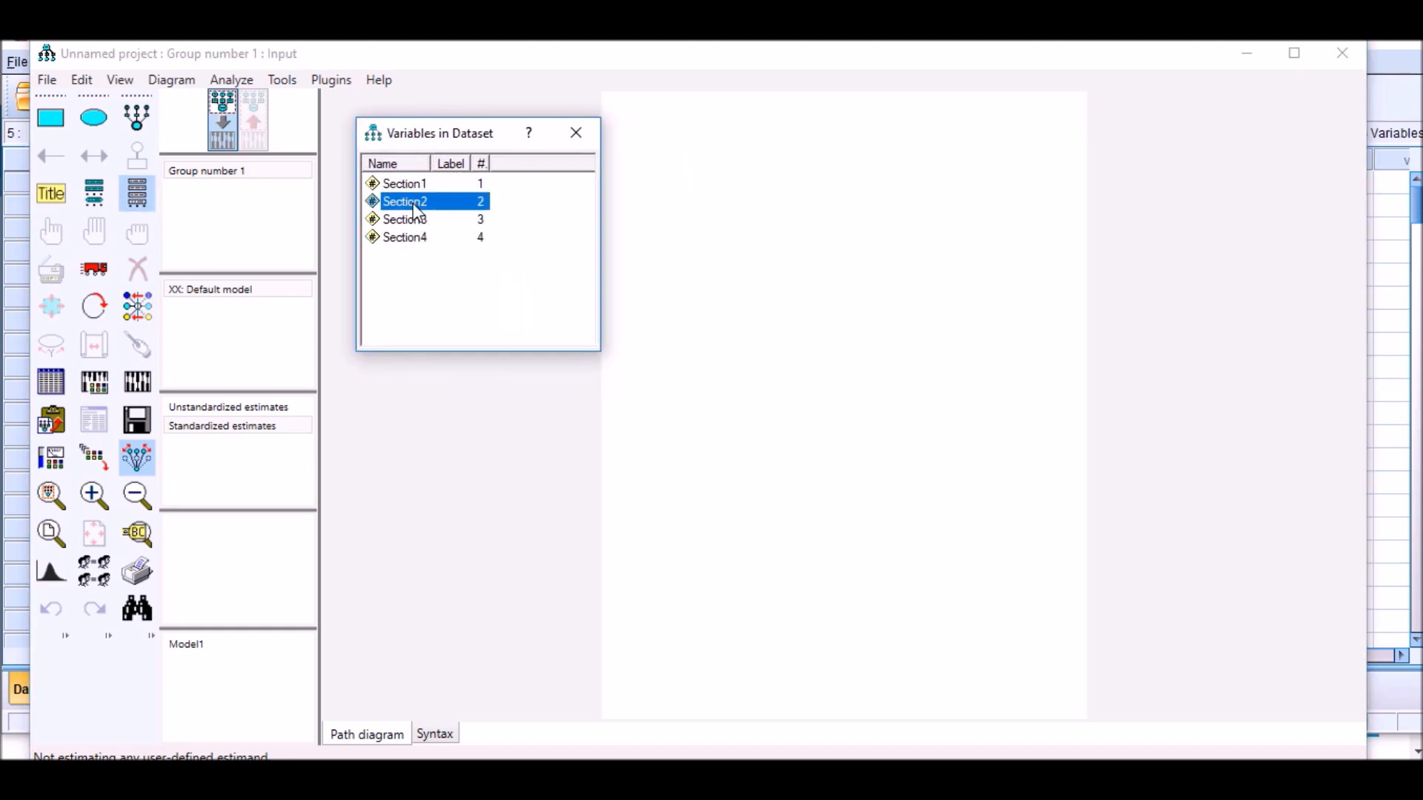
left_click(415, 219)
left_click(414, 240)
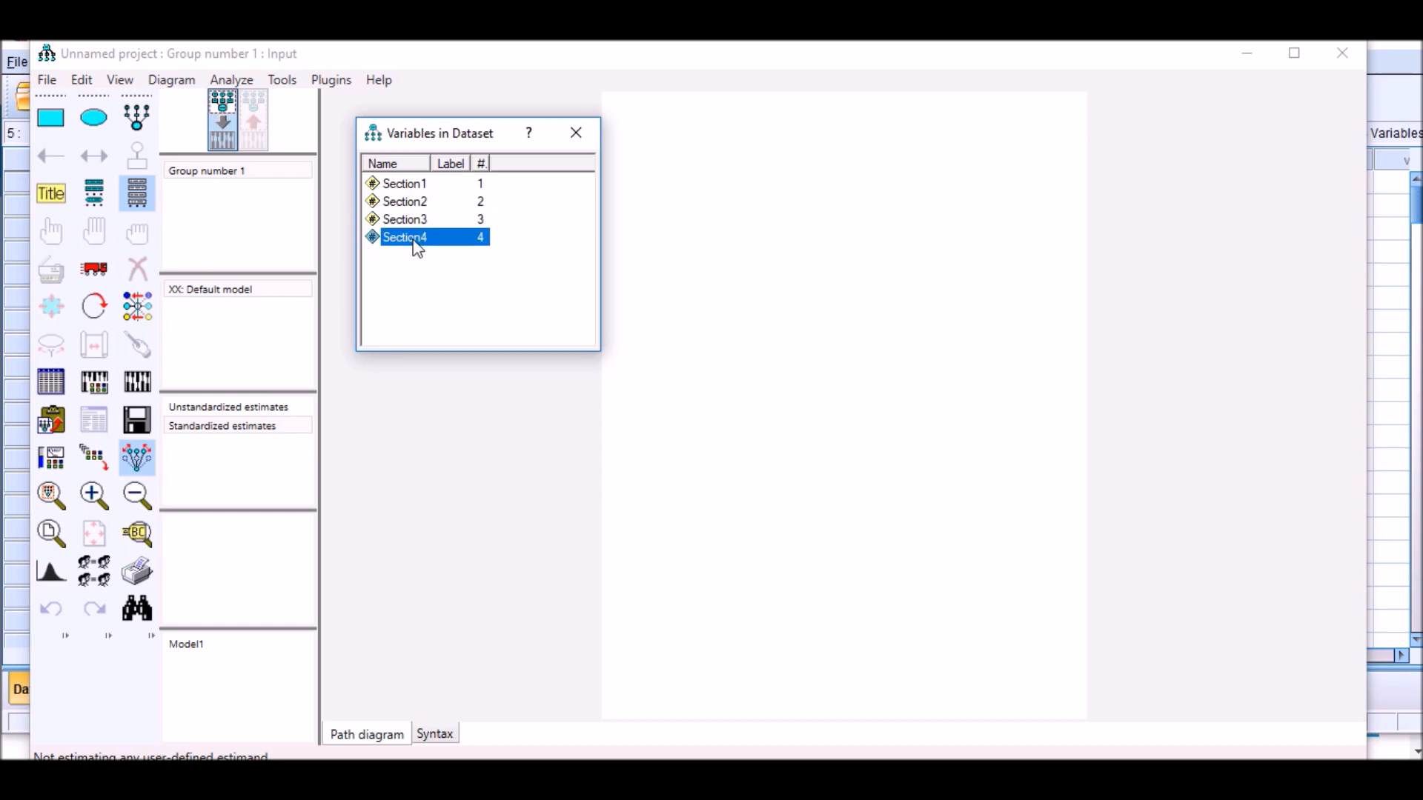
left_click(576, 135)
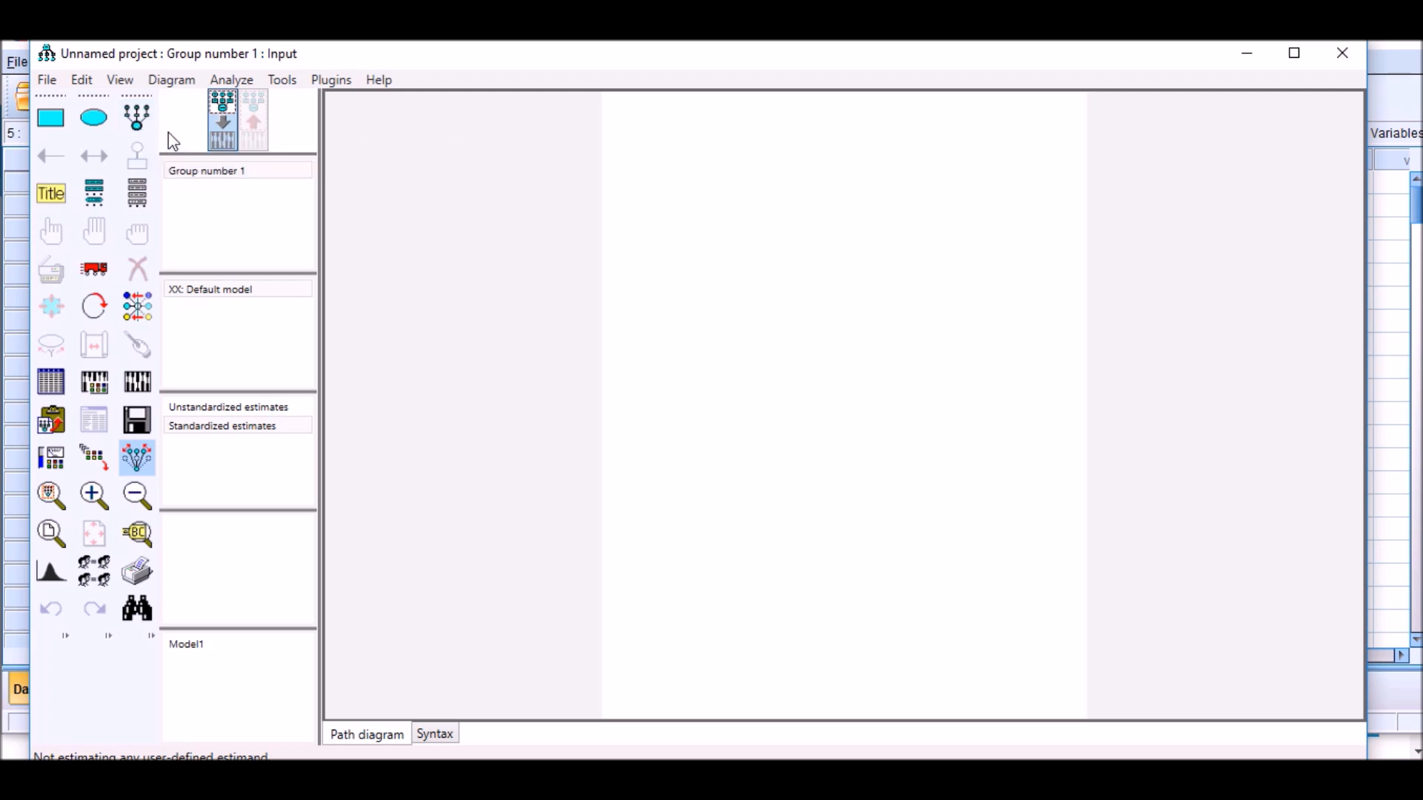
Draw a circular latent variable in the upper left of the page and give it two indicators with error terms.
left_click(133, 127)
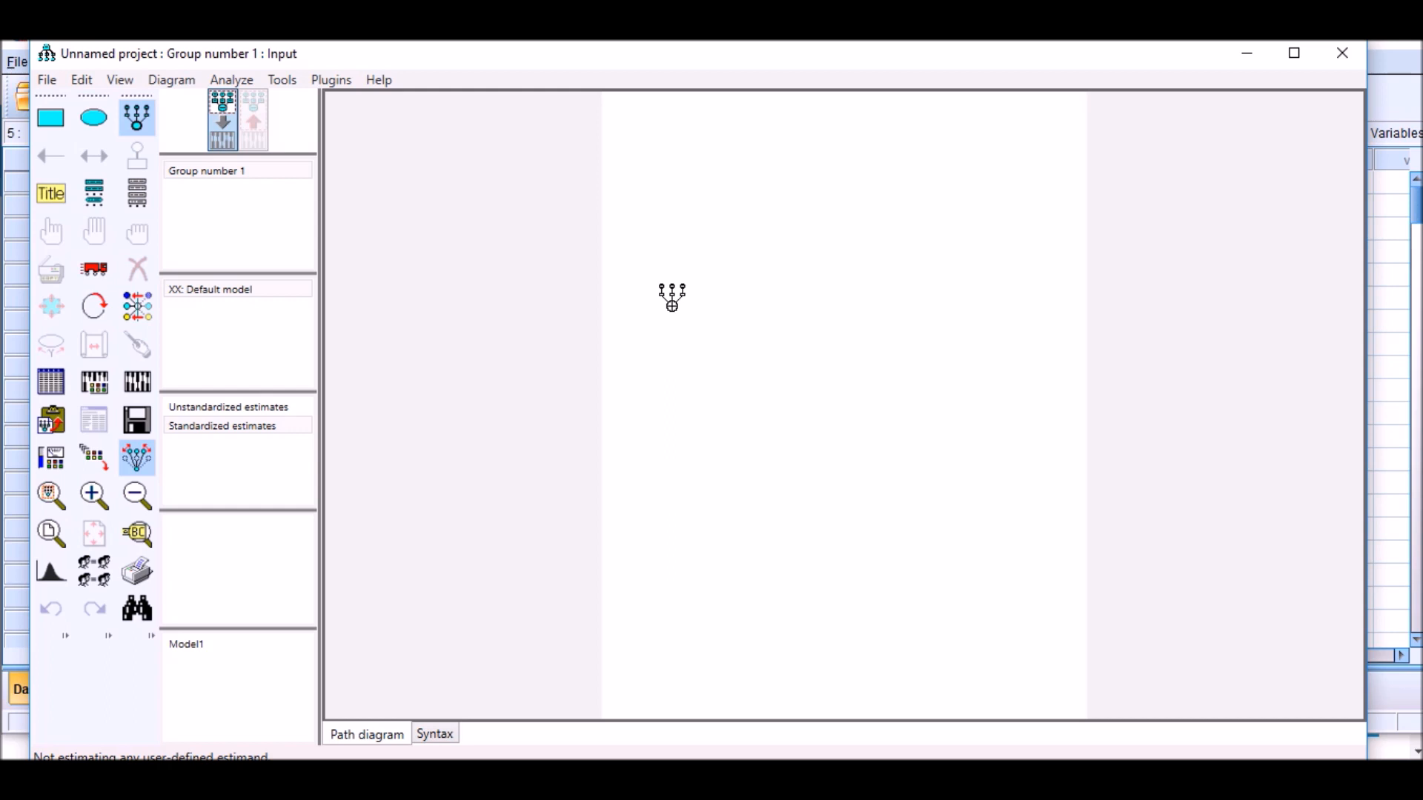
left_click(671, 306)
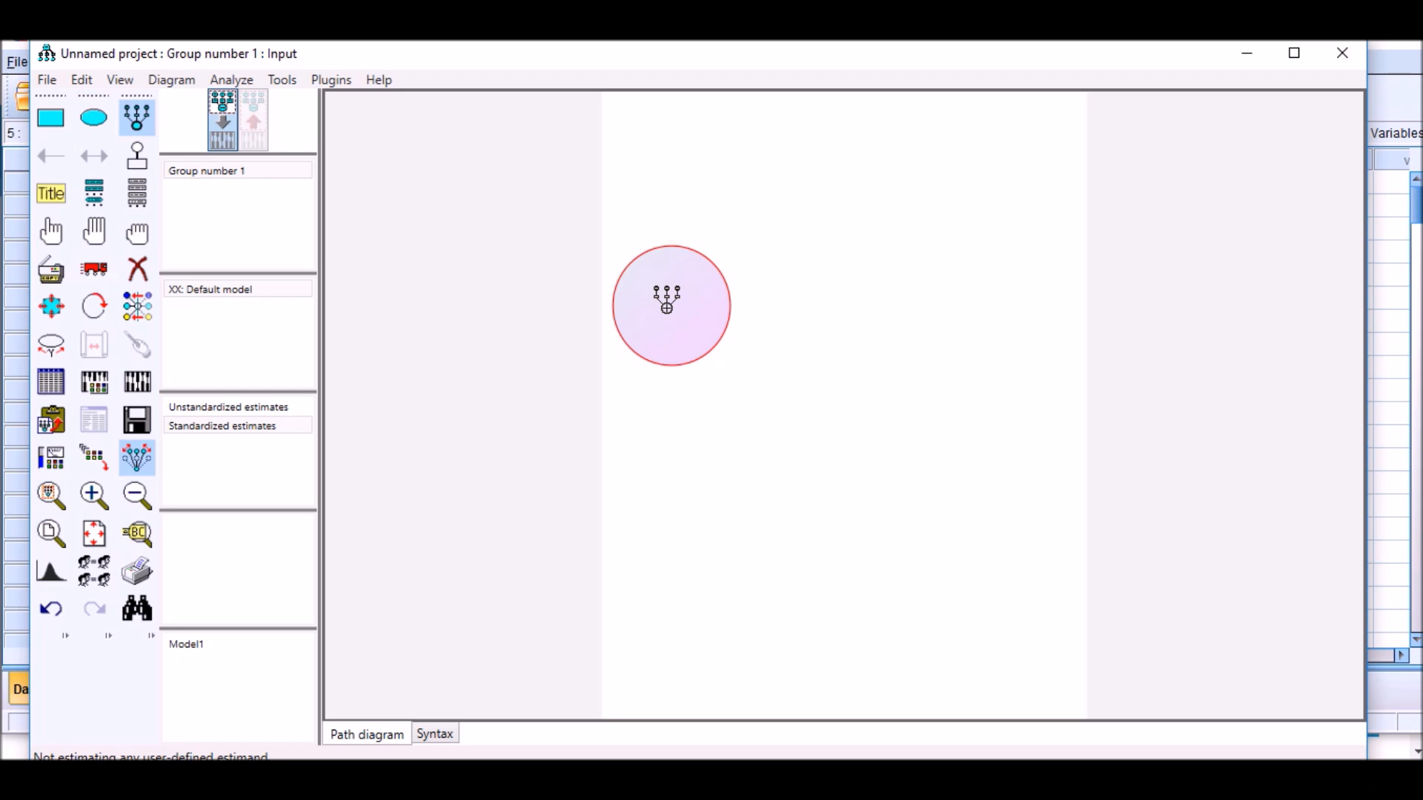
left_click(666, 299)
left_click(666, 300)
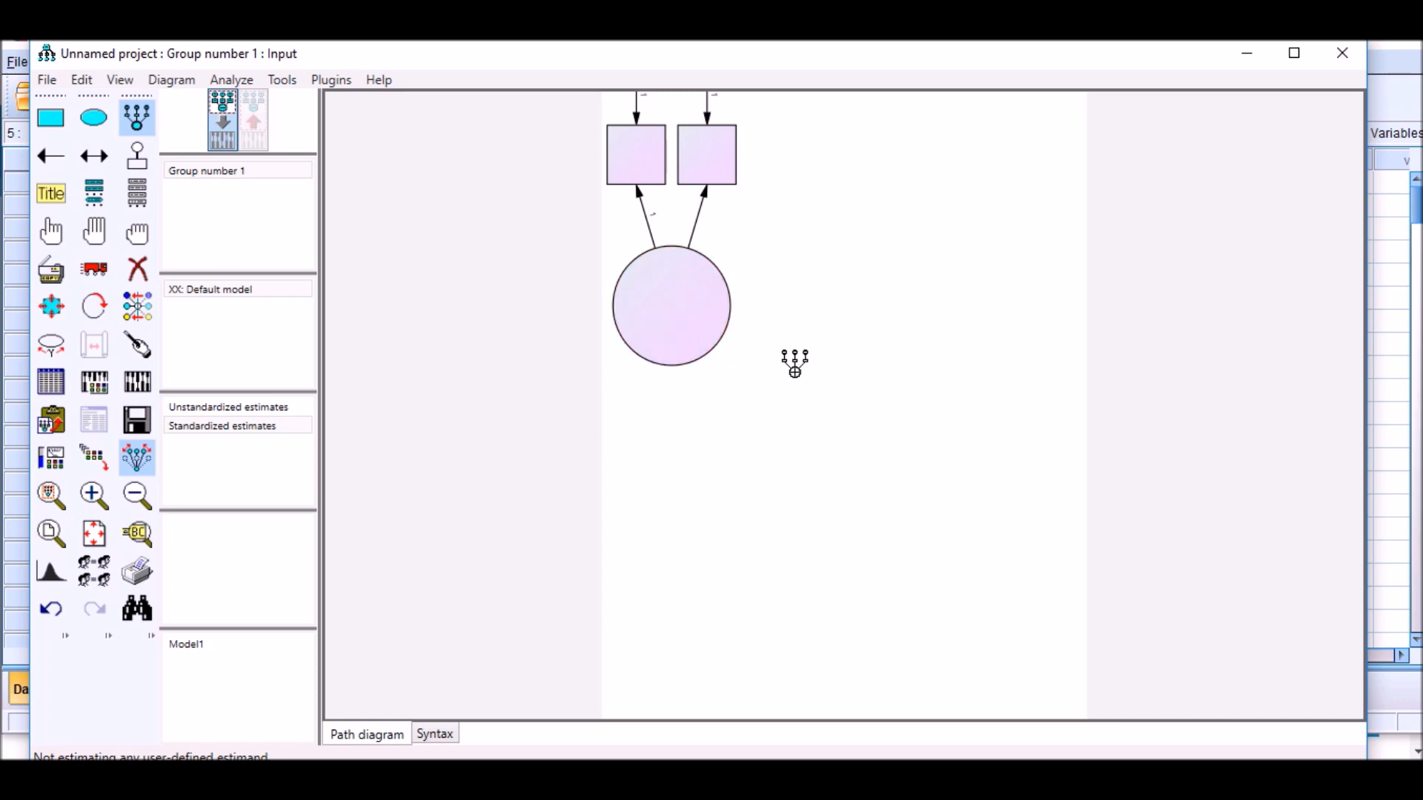
Move the latent variable with its two indicators and error terms down so the whole group lies within the page.
scroll(884, 384, "down", 1)
scroll(883, 384, "down", 3)
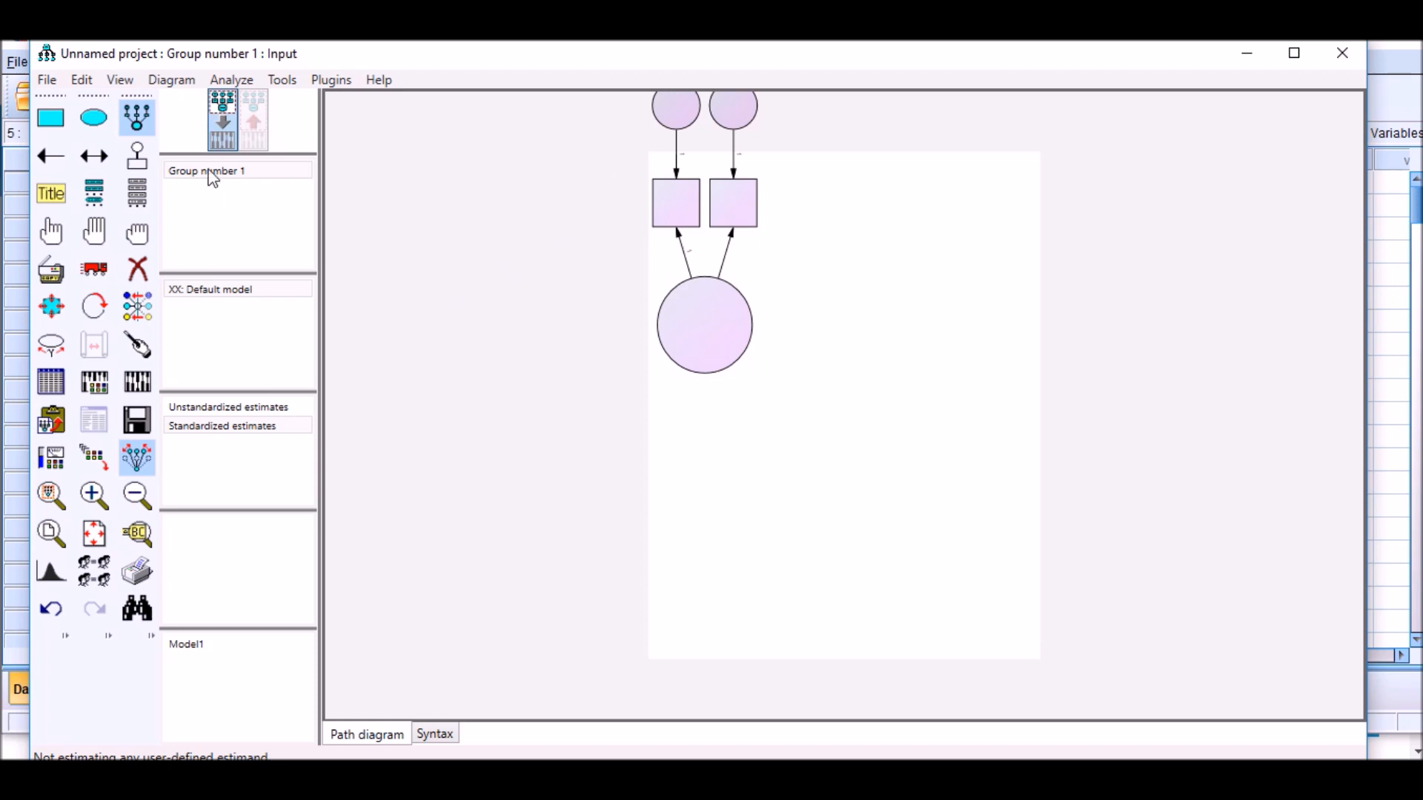
left_click(137, 117)
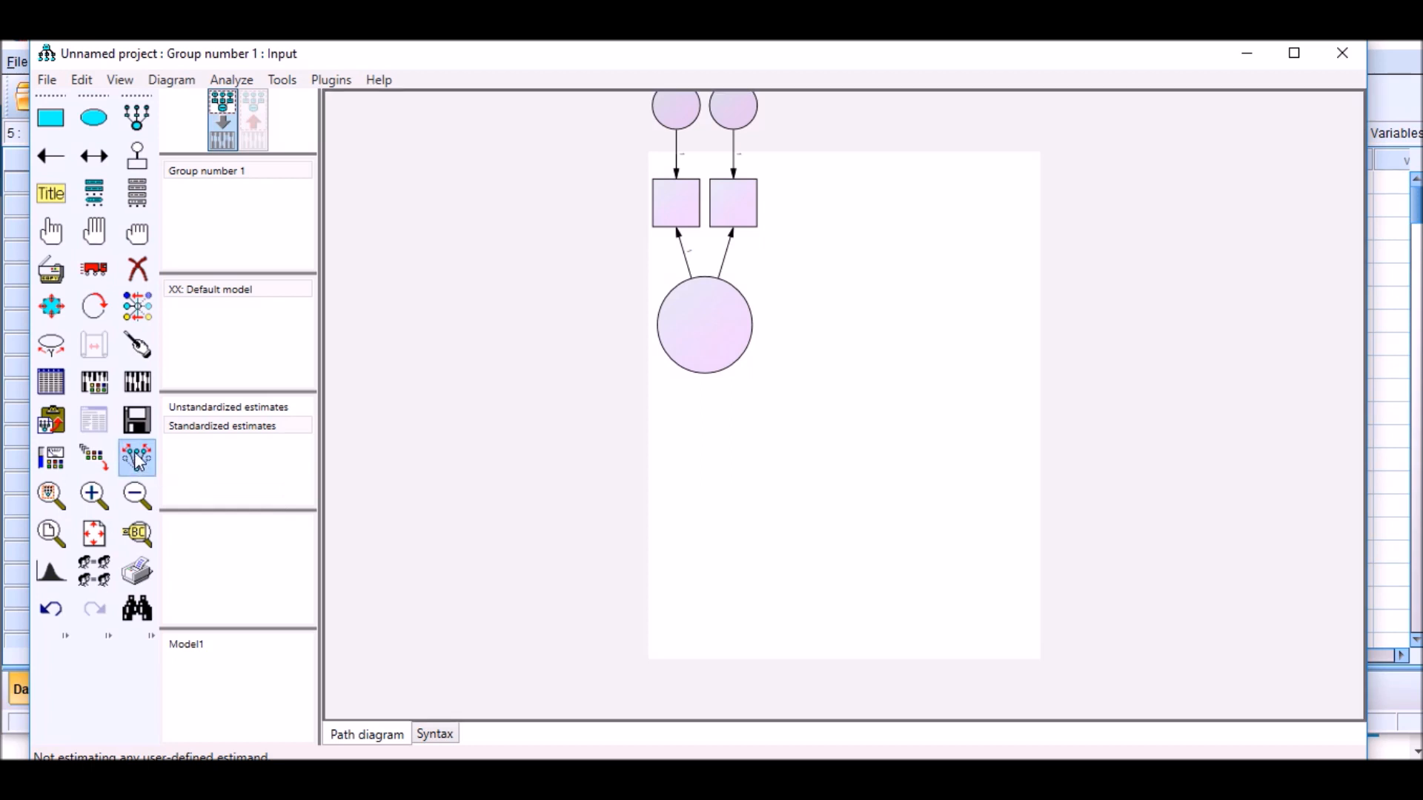
left_click(100, 277)
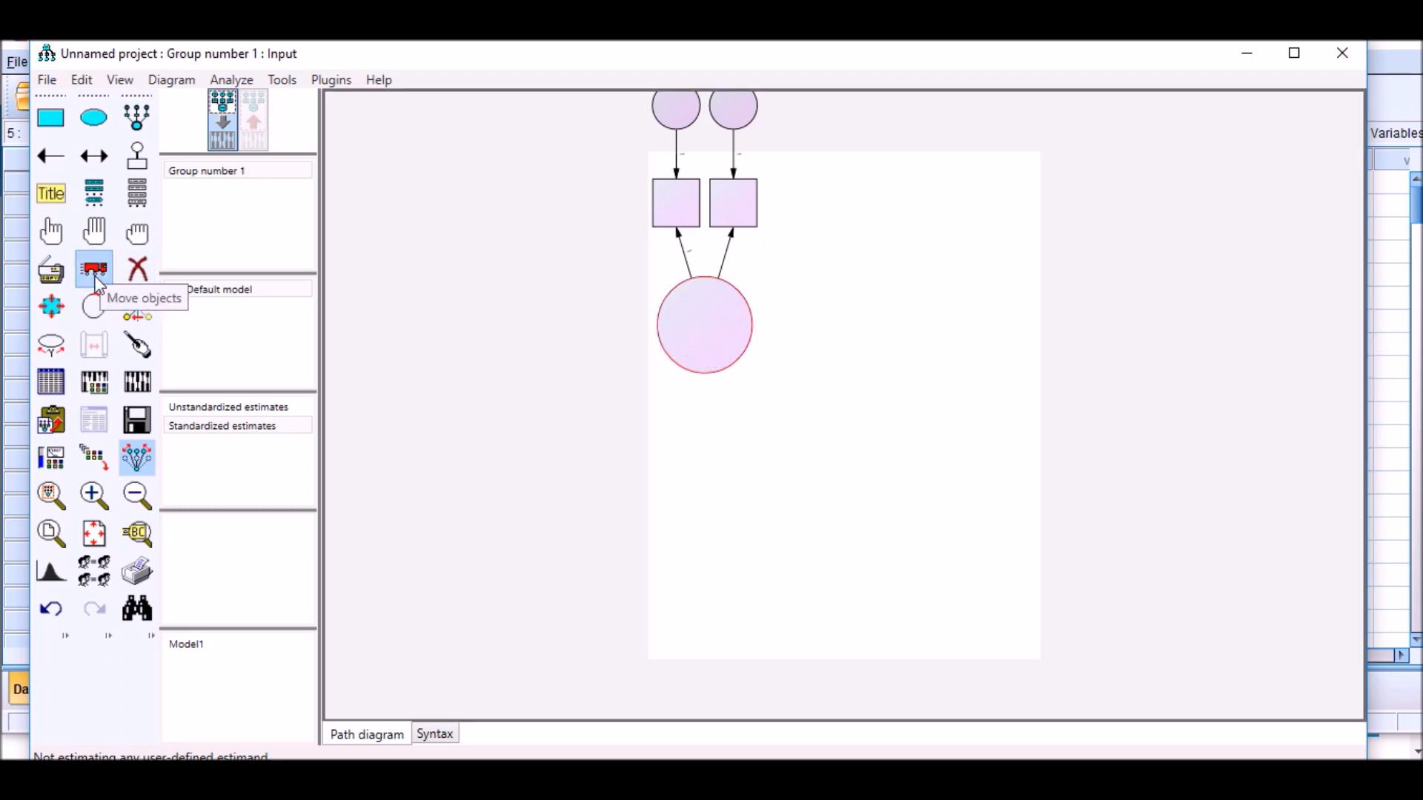
left_click_drag(706, 307, 718, 397)
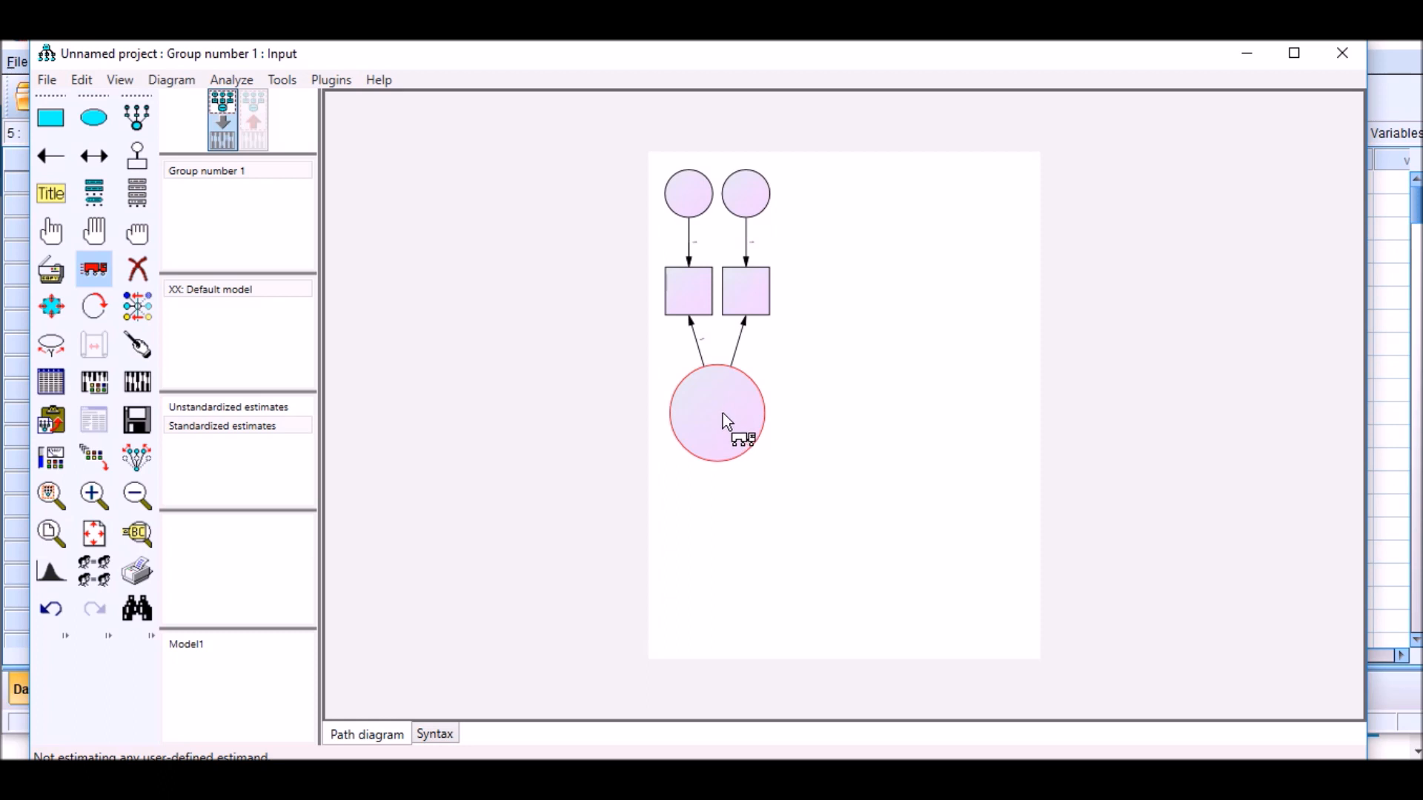
left_click_drag(723, 410, 768, 424)
key("ctrl+z")
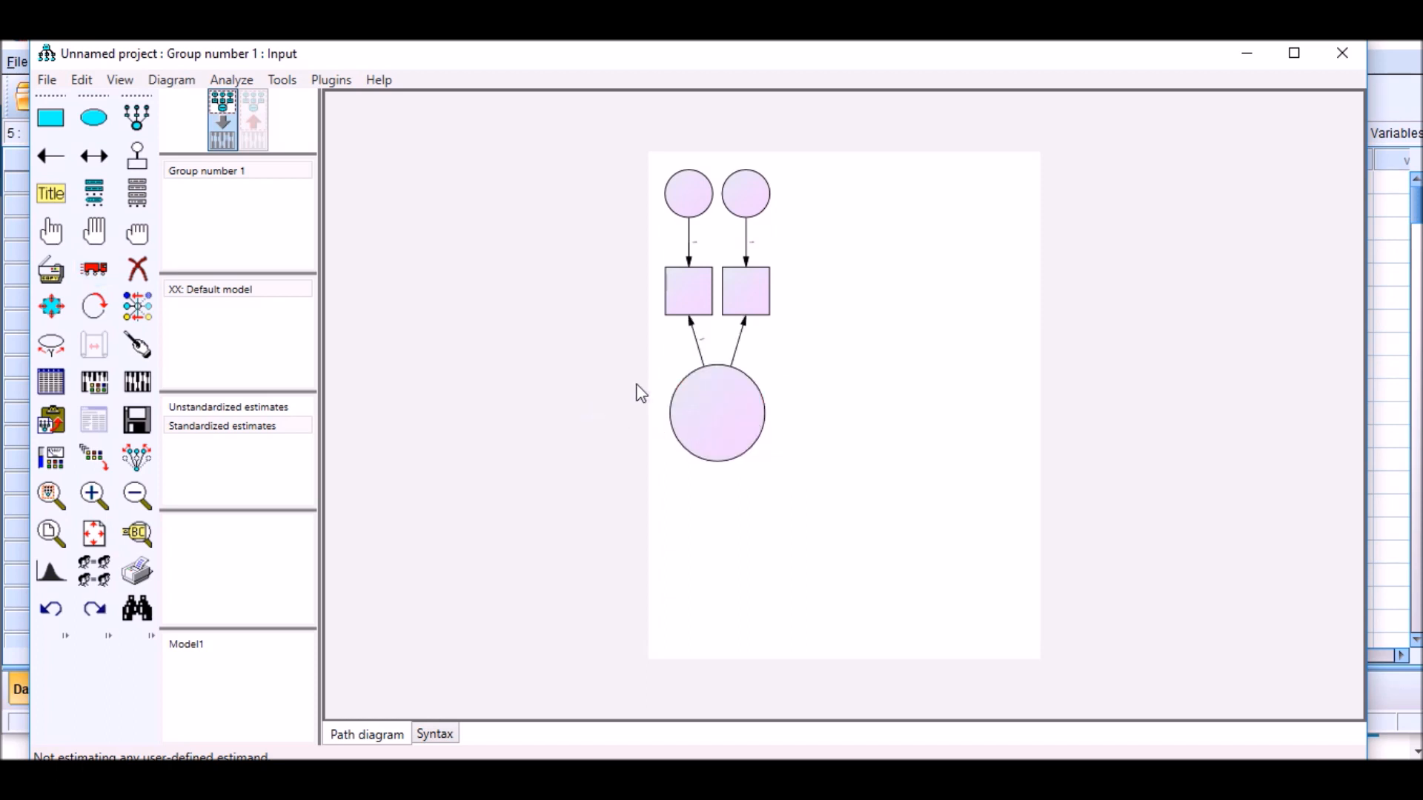
left_click(137, 460)
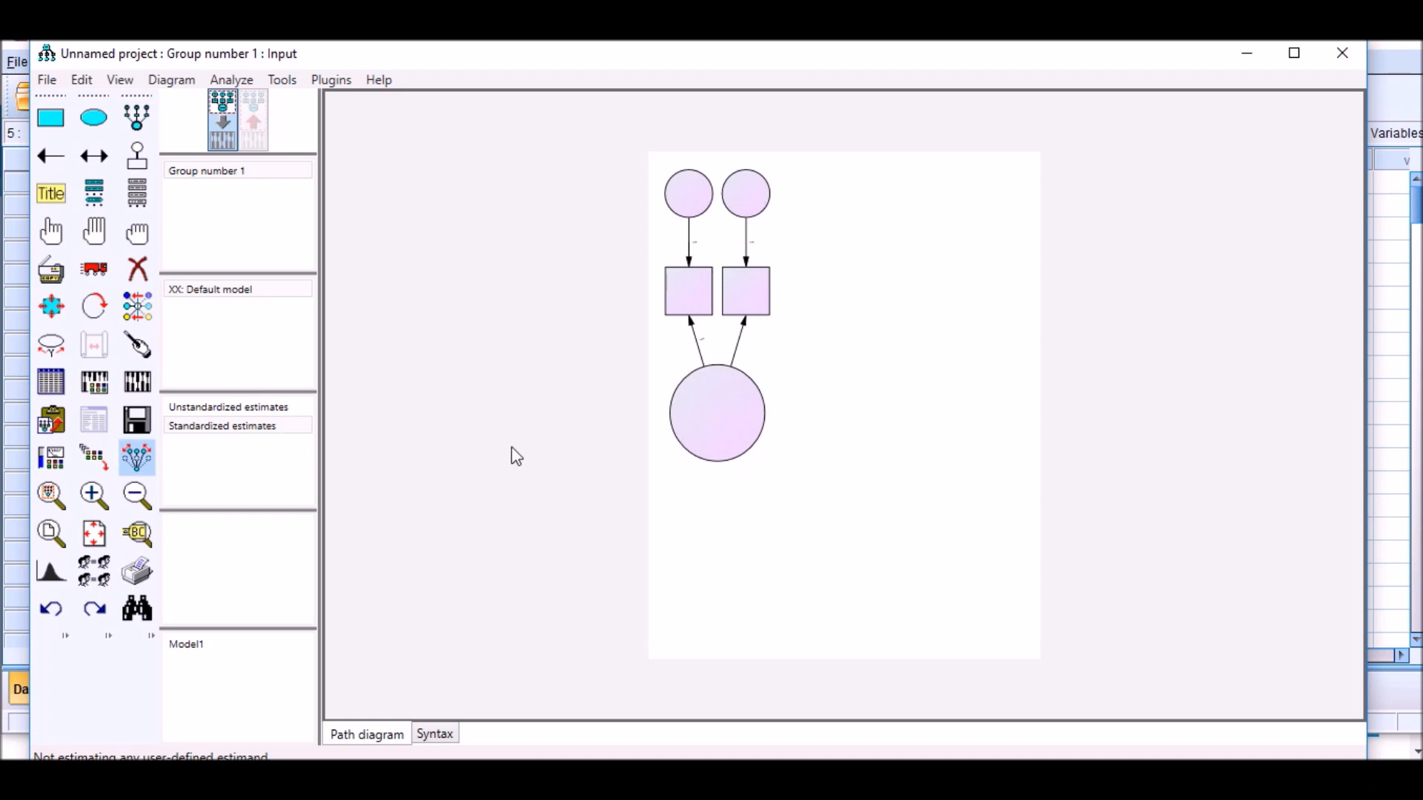
left_click(139, 459)
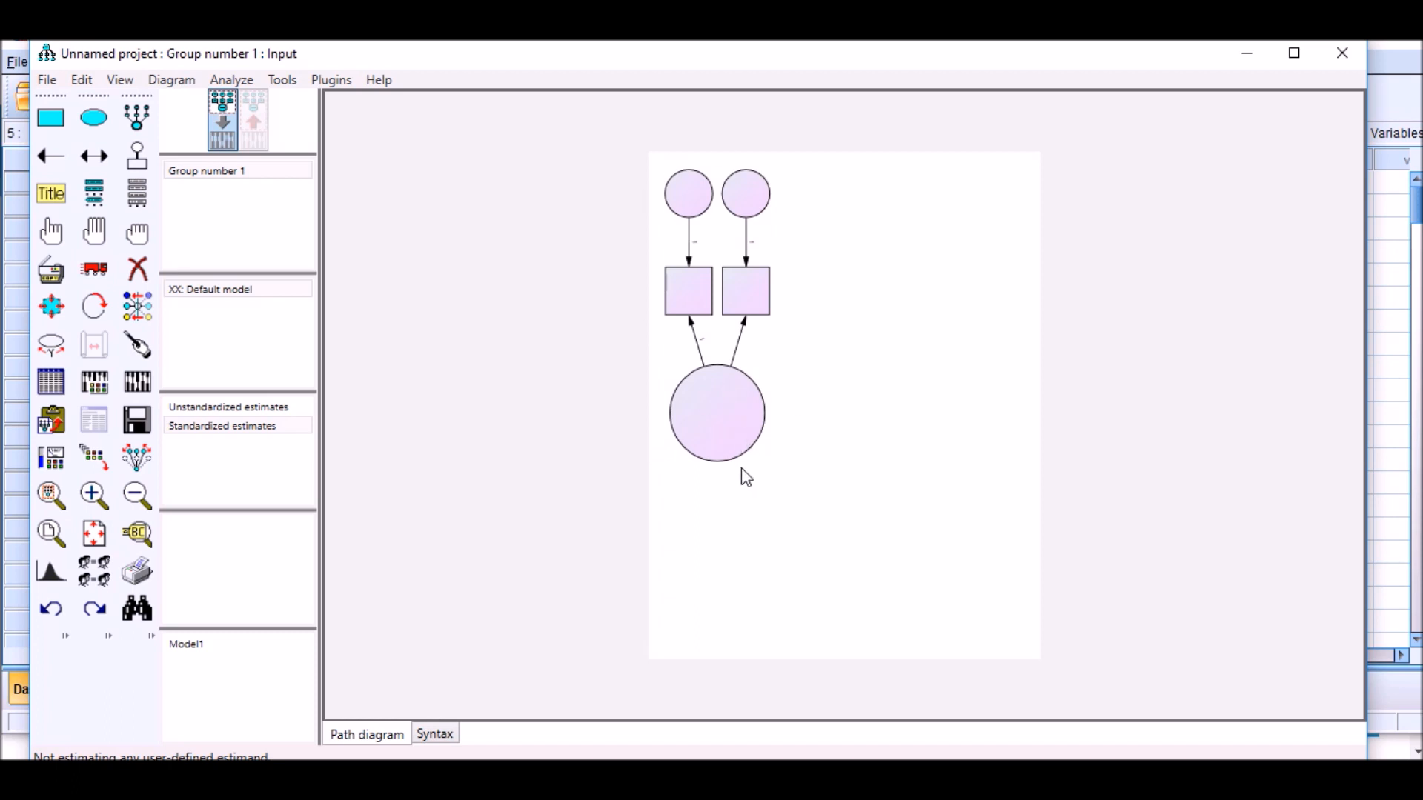
left_click(137, 117)
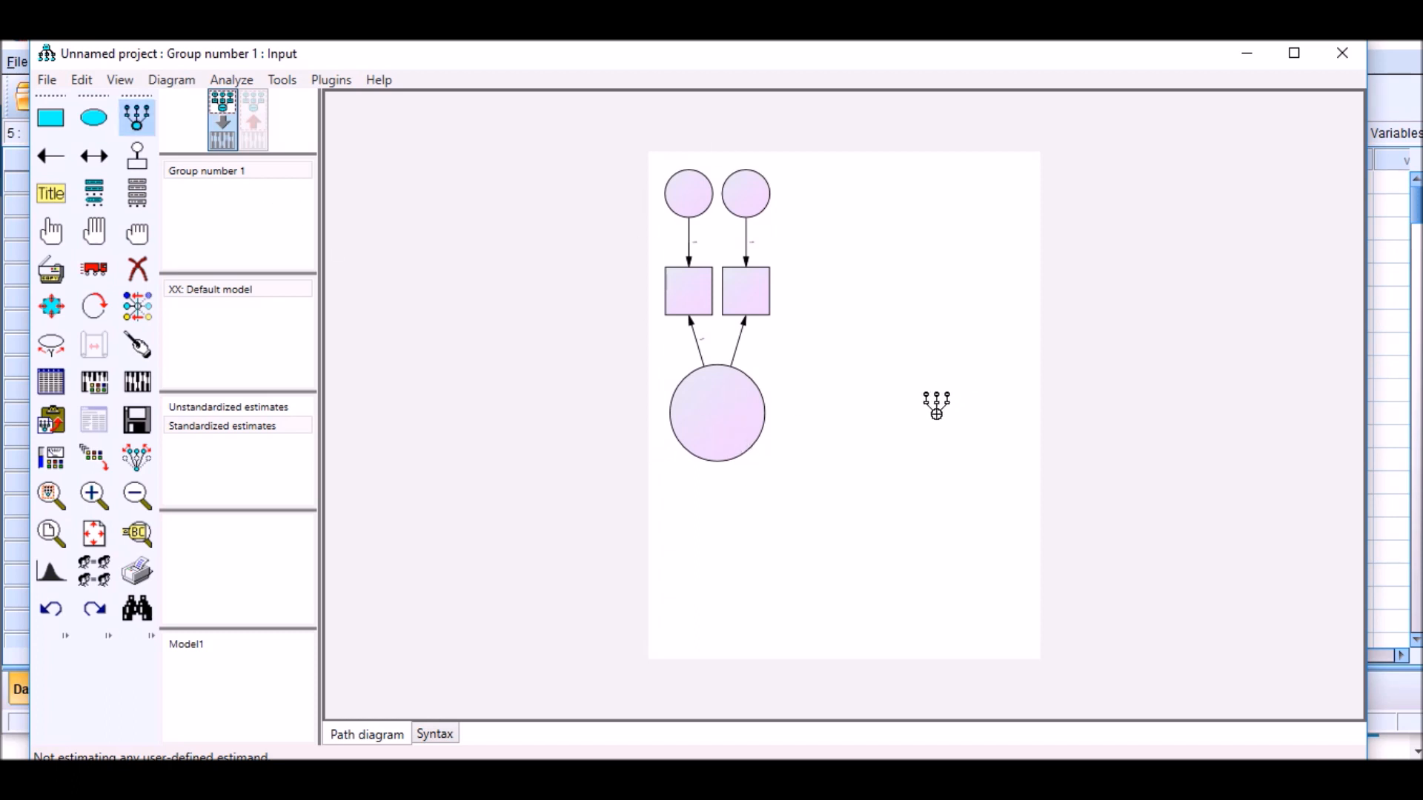
key("ctrl+y")
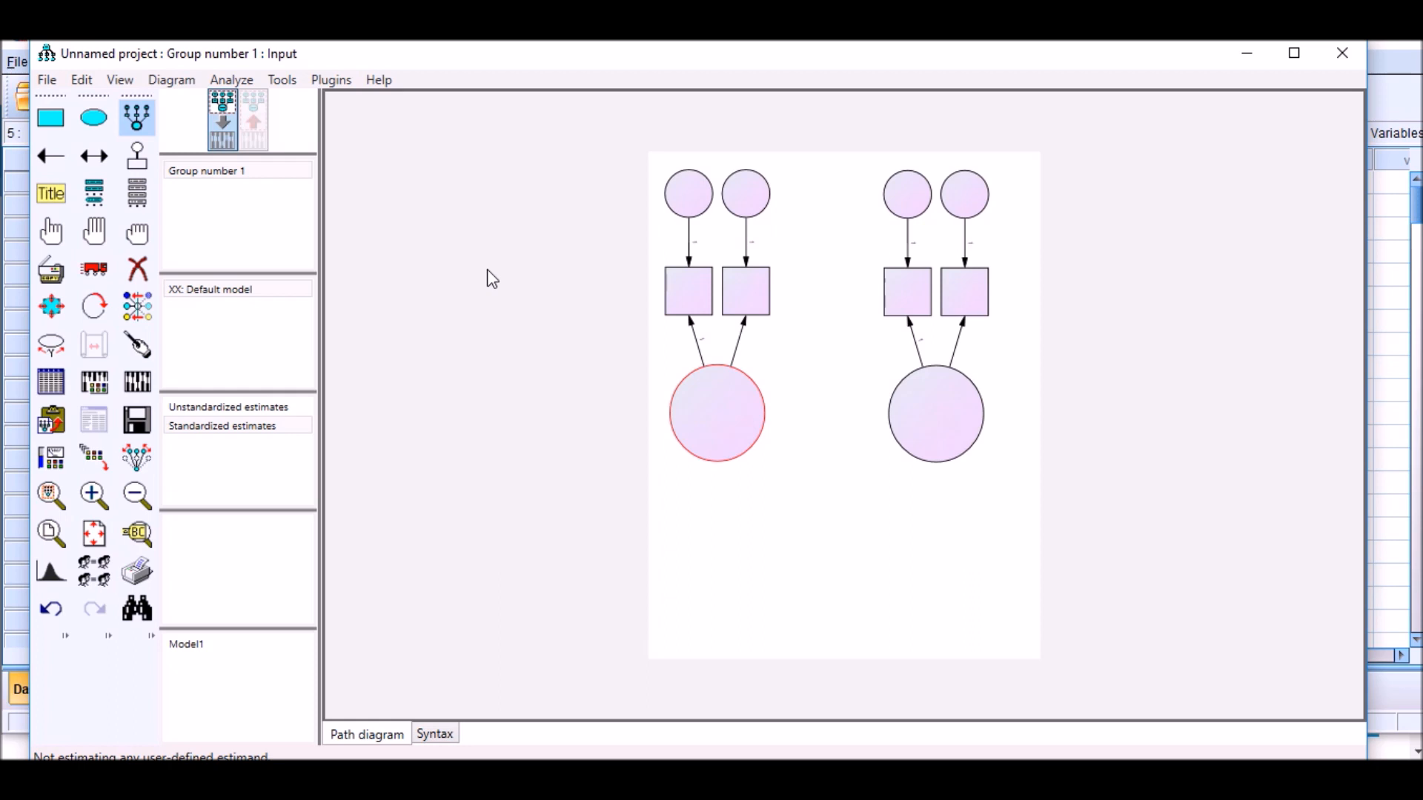
key("ctrl+z")
key("ctrl+z")
key("ctrl+z")
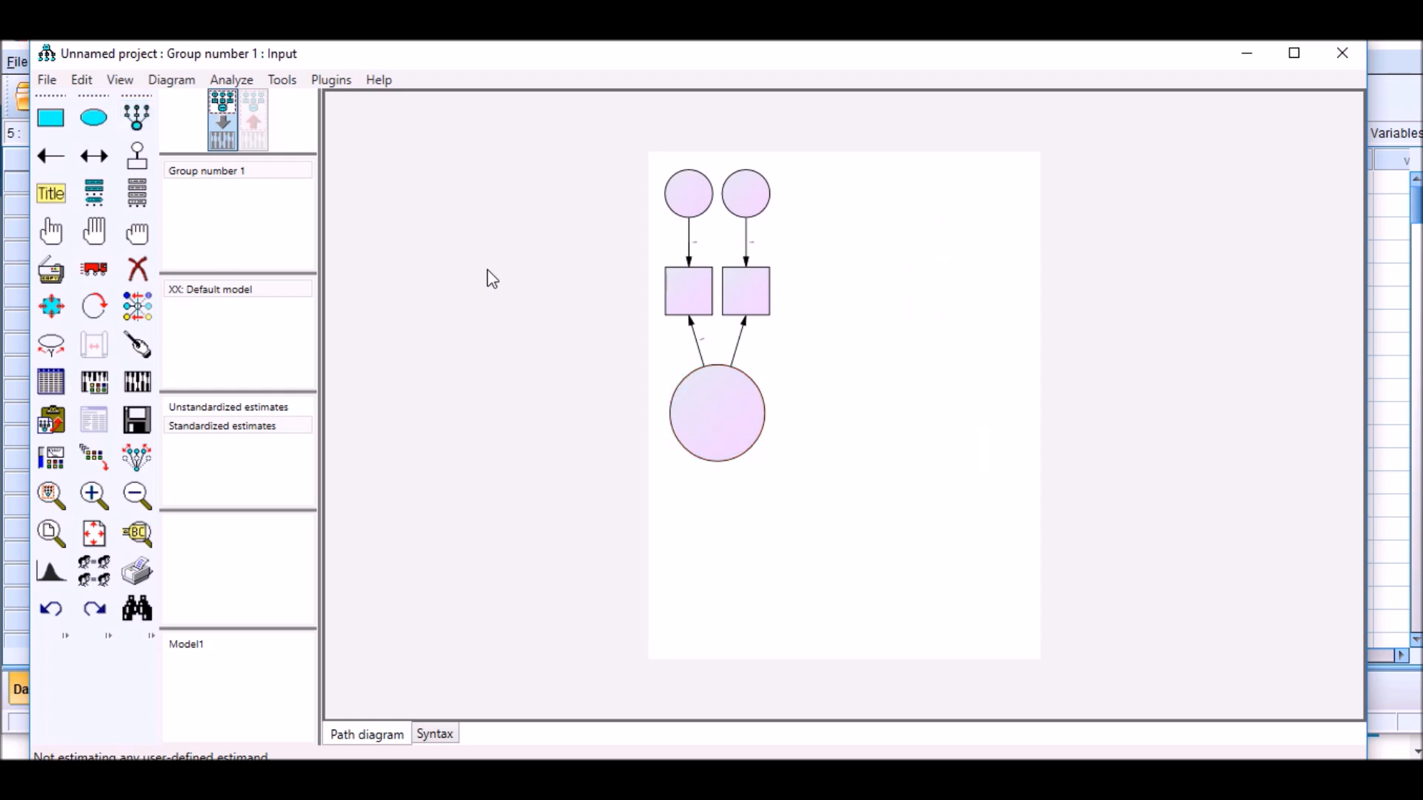
Select the whole latent variable group, duplicate it beside the original at the same height, and deselect all objects.
left_click(94, 234)
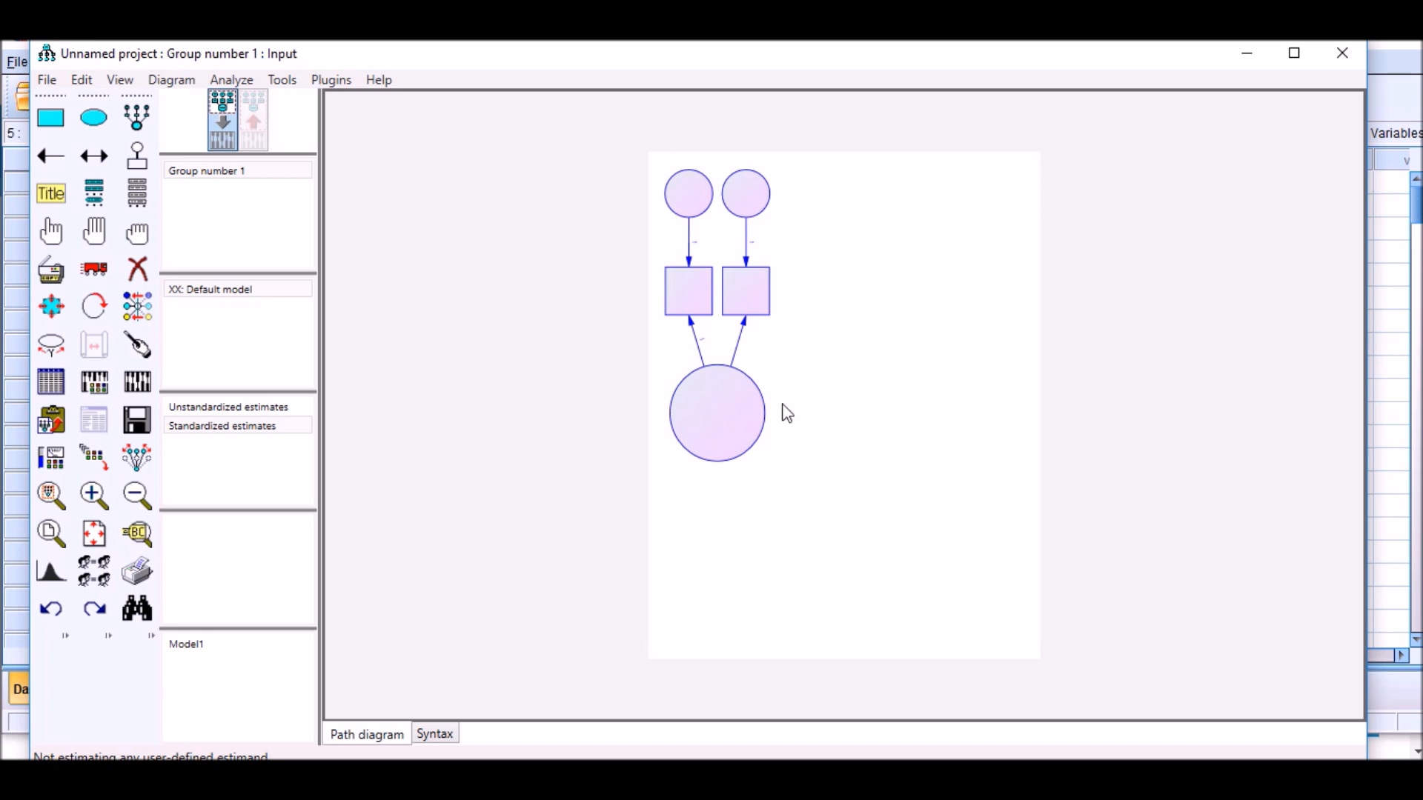
left_click(46, 277)
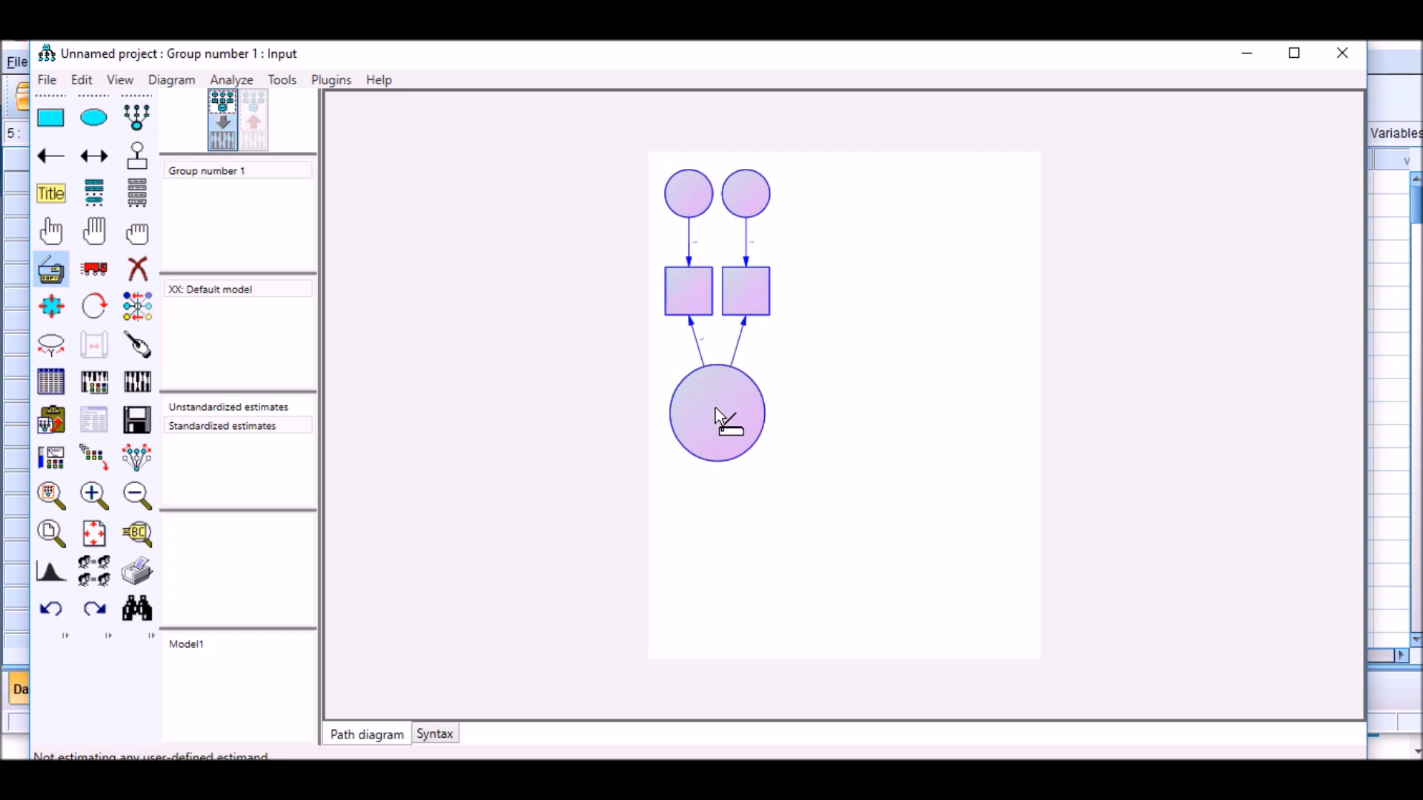
left_click_drag(714, 408, 900, 407)
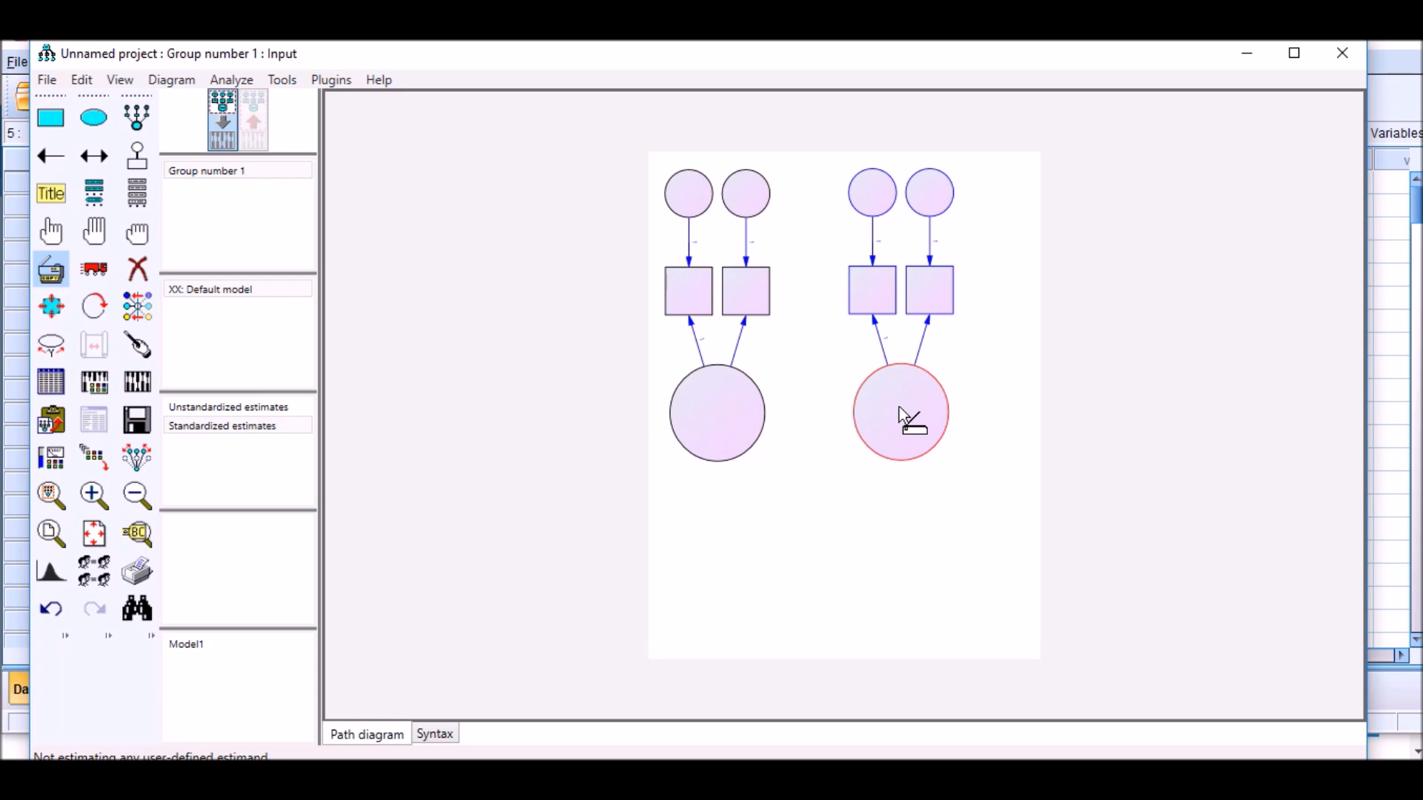
left_click(51, 276)
left_click(51, 270)
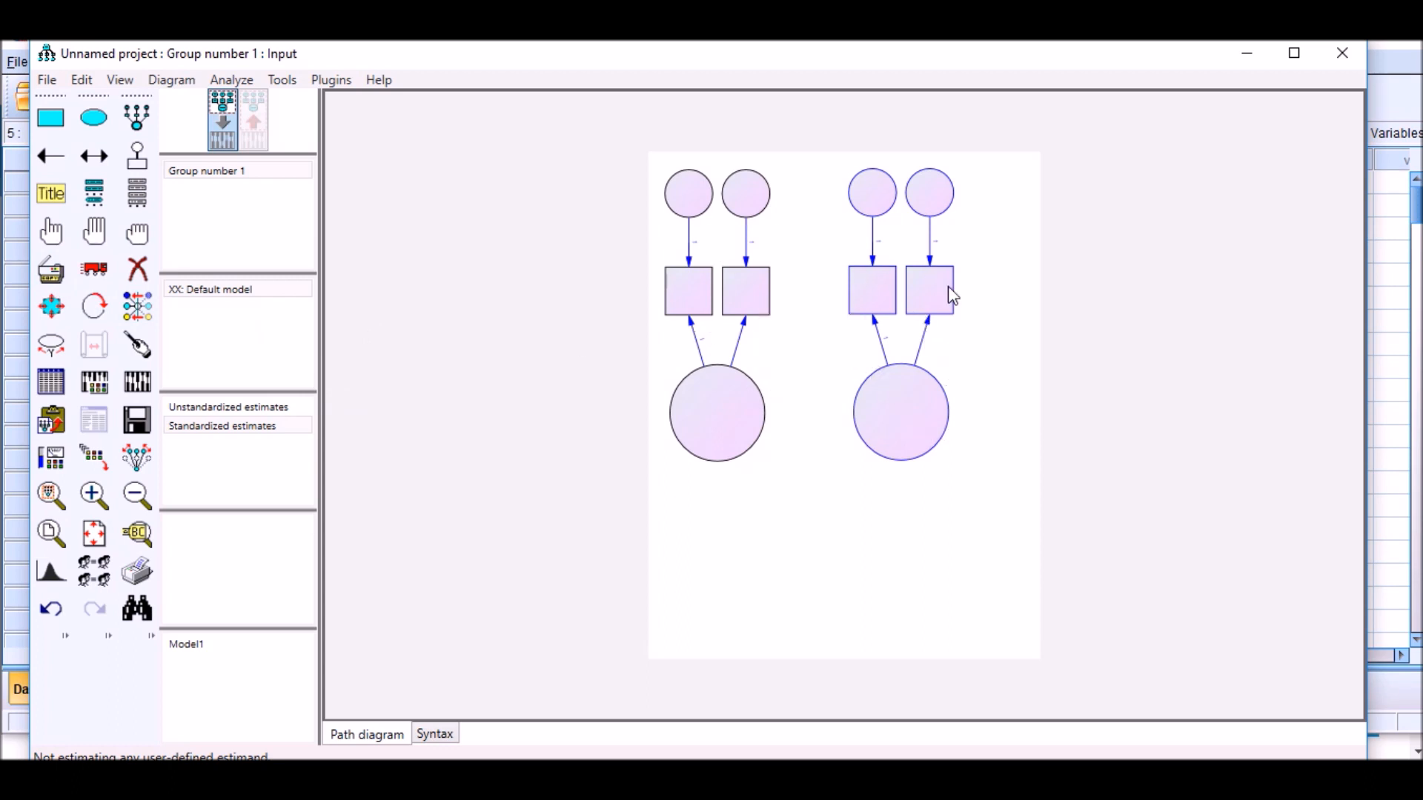
left_click(139, 235)
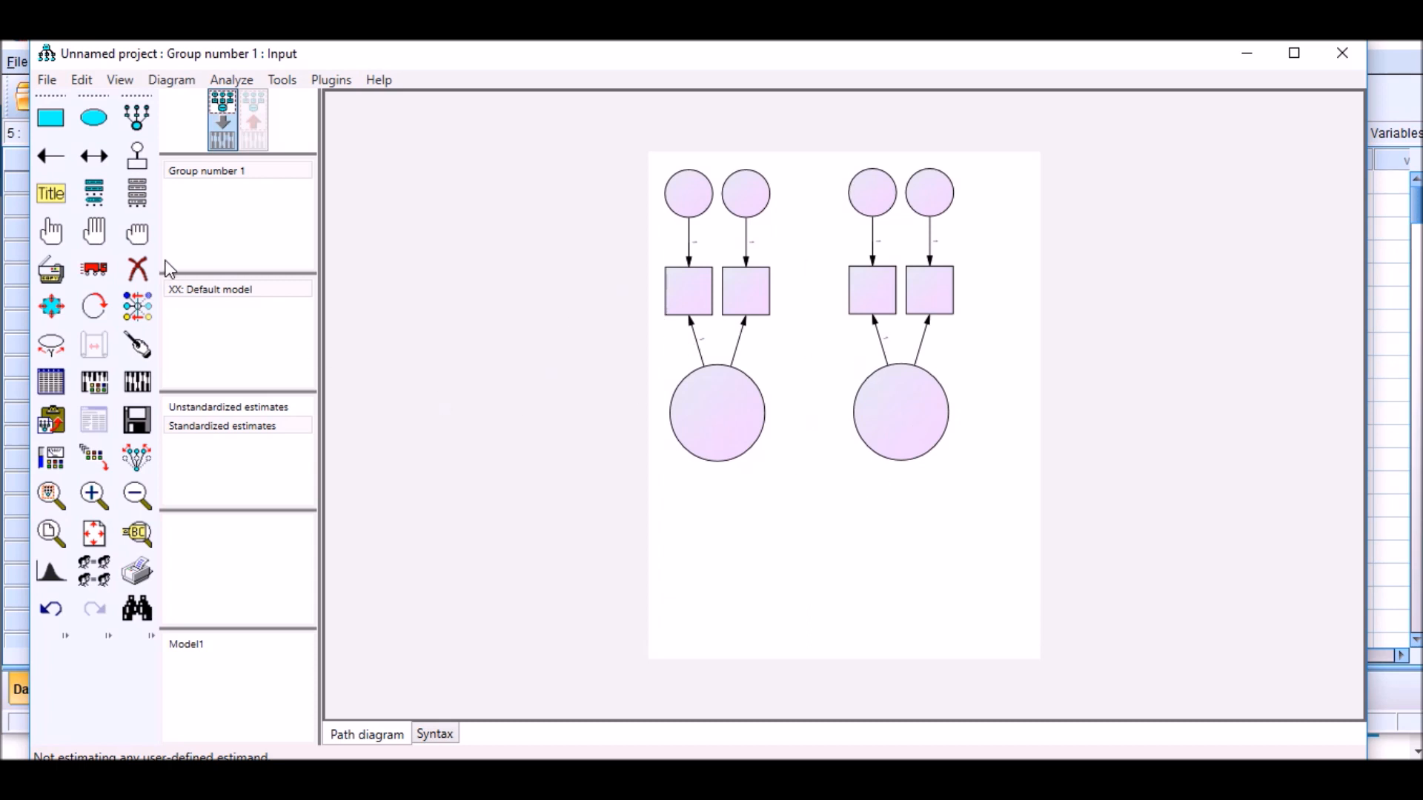
Assign Section1 and Section2 to the first latent variable's indicators and Section3 and Section4 to the second's, then close the variable list.
left_click(137, 192)
left_click_drag(475, 133, 494, 247)
left_click(419, 298)
left_click_drag(419, 298, 681, 297)
left_click_drag(429, 316, 760, 308)
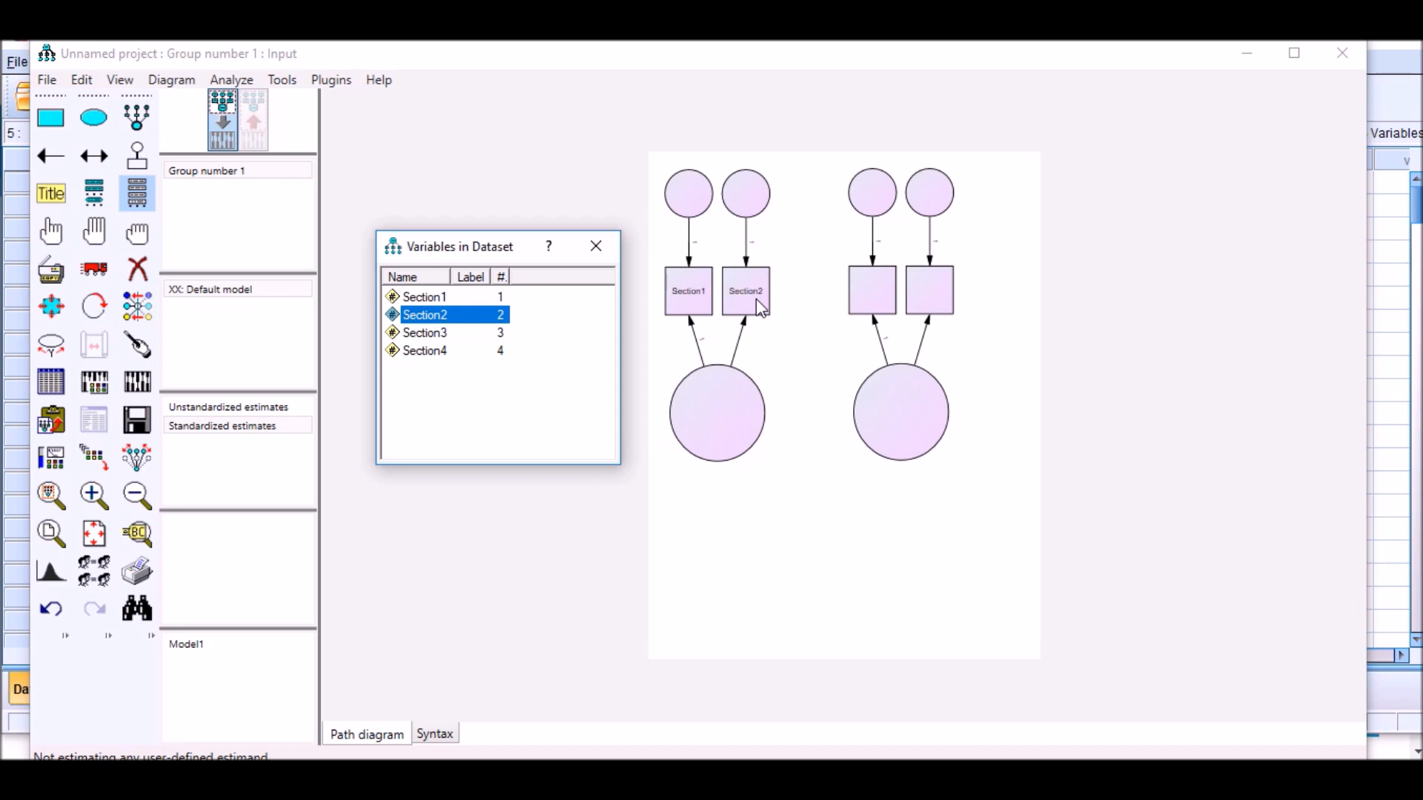
left_click_drag(436, 334, 876, 296)
left_click_drag(419, 351, 926, 297)
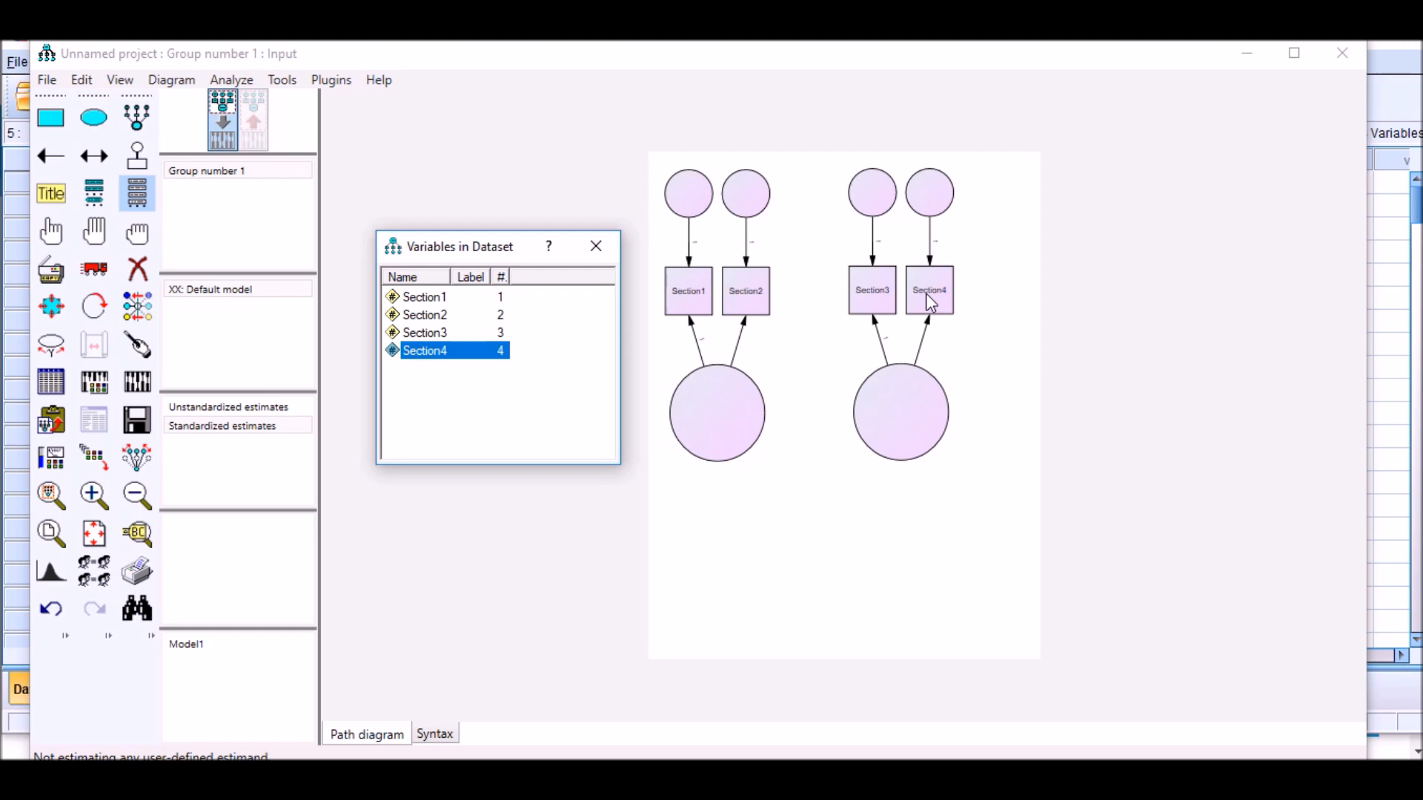
left_click(605, 254)
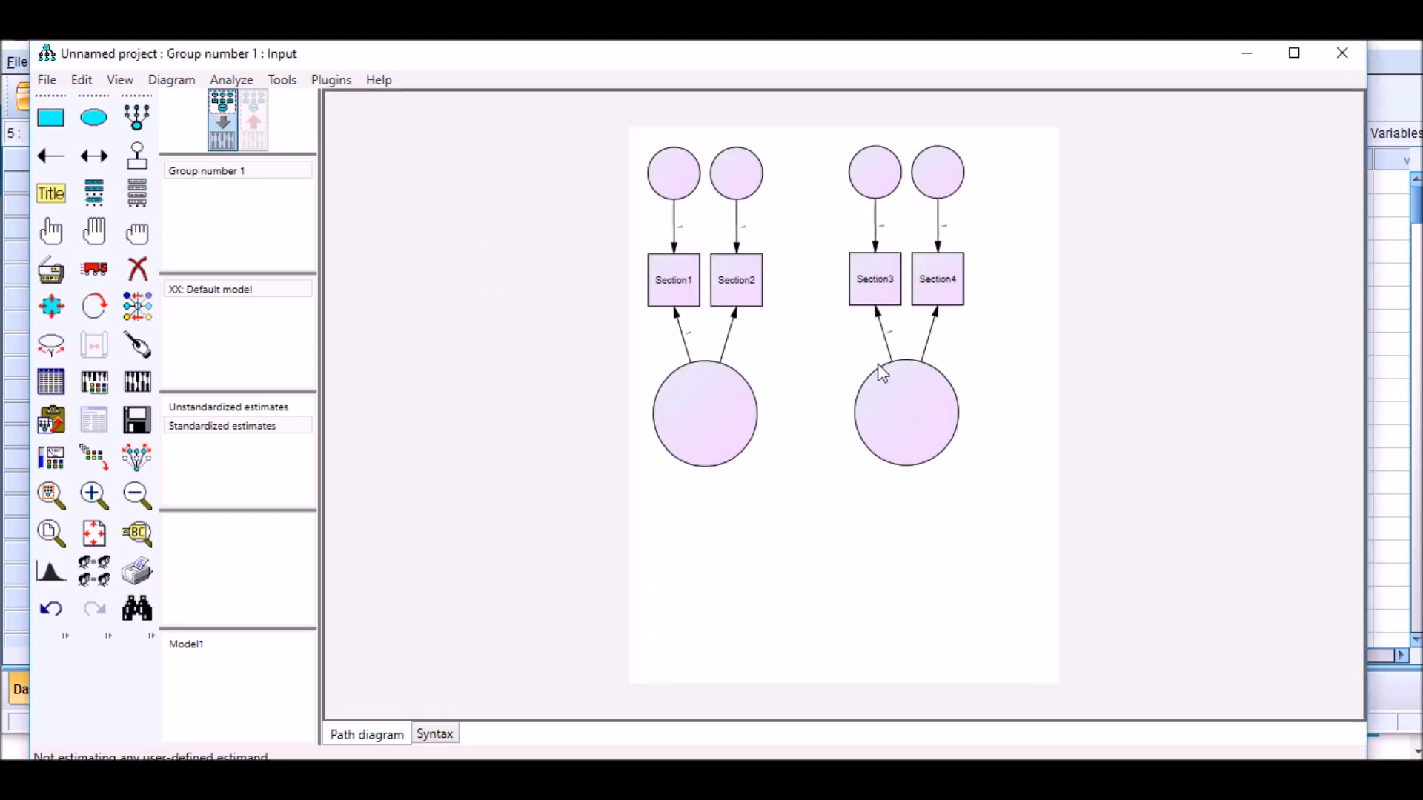
scroll(878, 367, "up", 10)
scroll(882, 373, "down", 4)
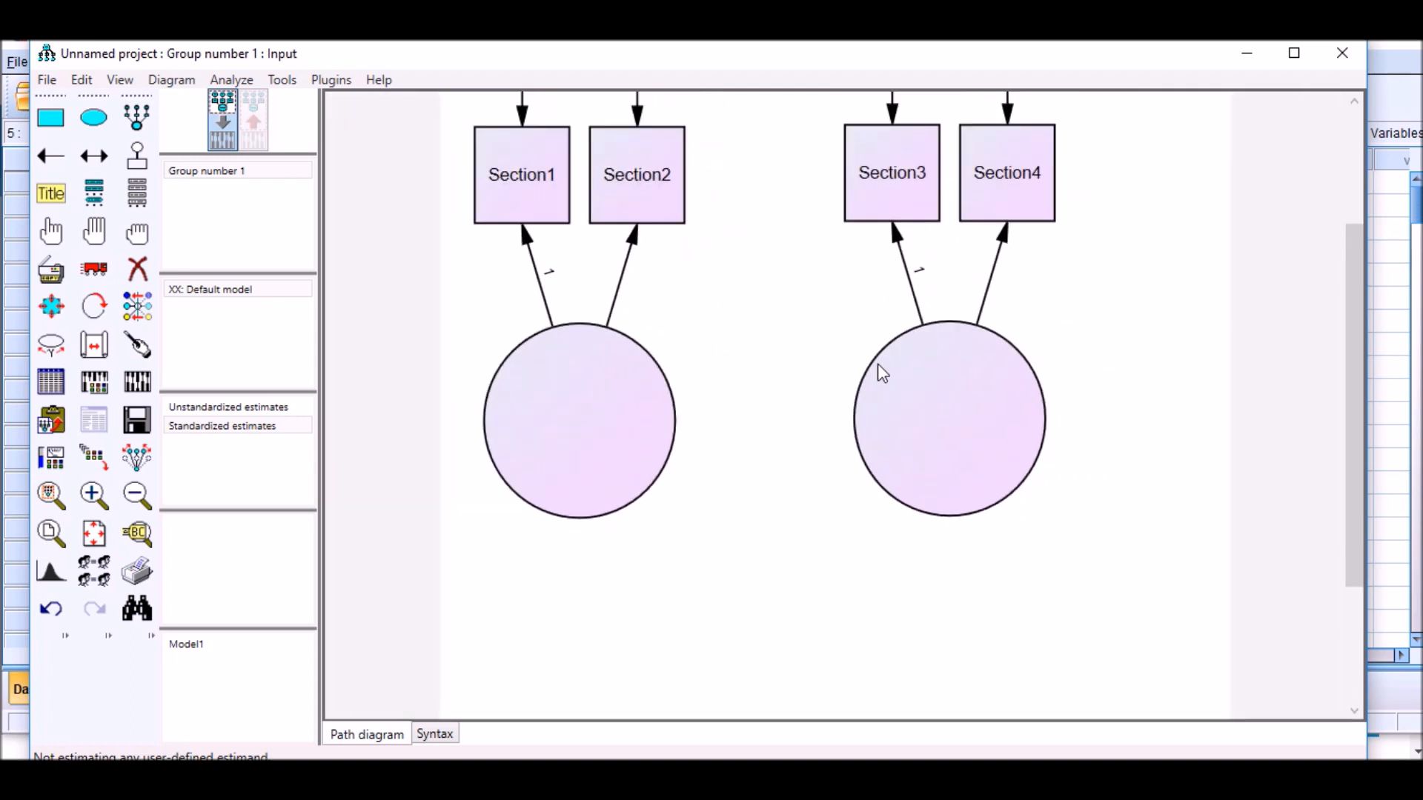
scroll(882, 373, "down", 3)
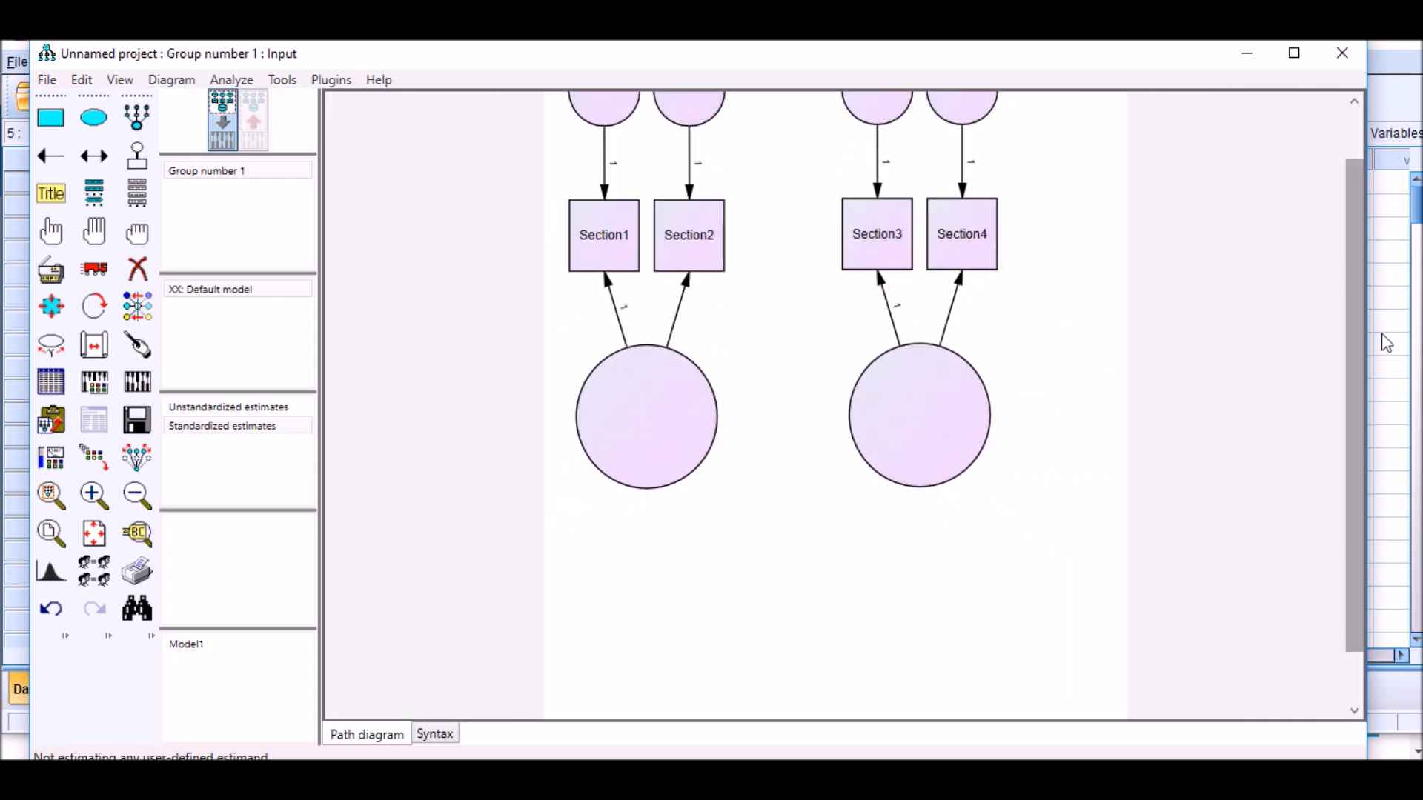
left_click_drag(1356, 331, 1348, 232)
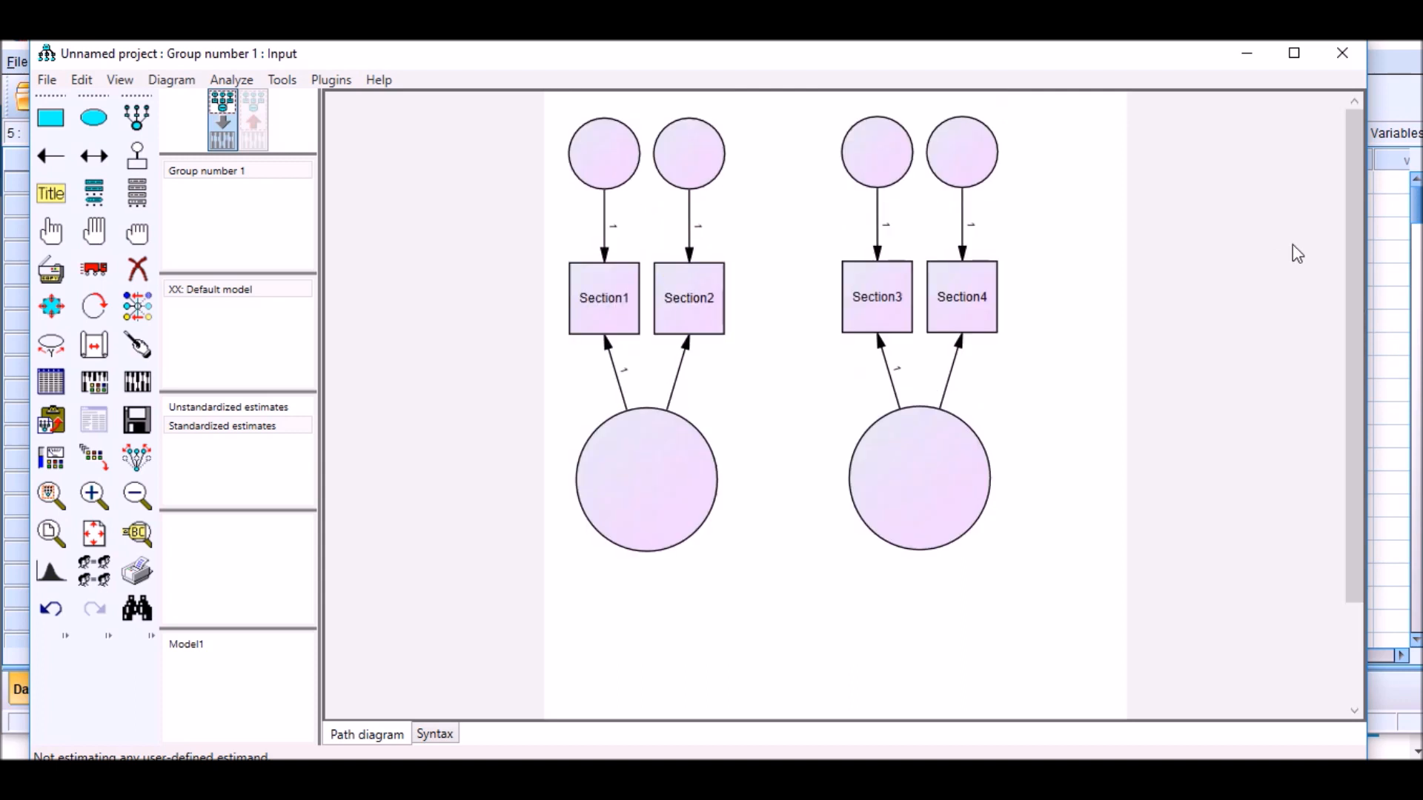